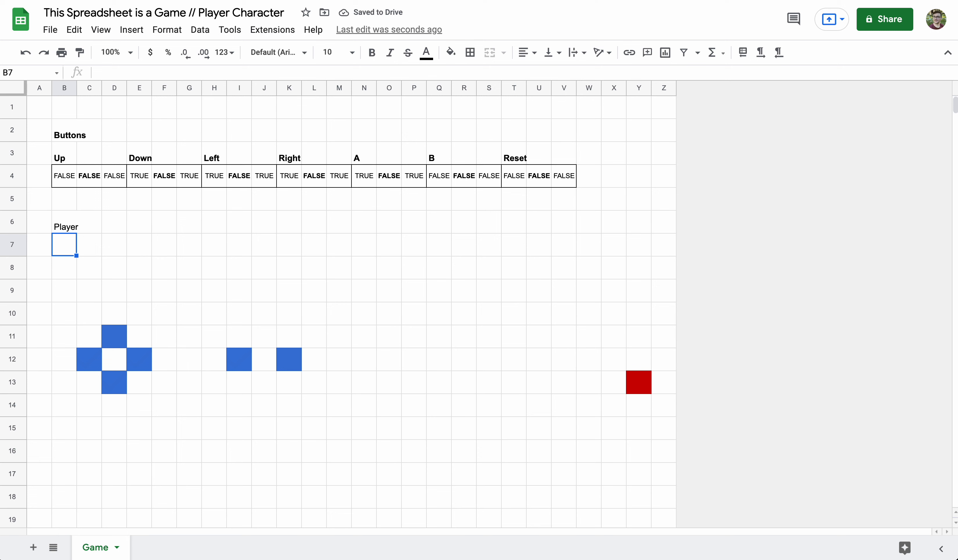
Step: Label the Player coordinate columns X in B7 and Y in C7
{"action": "key", "text": "Tab"}
{"action": "type", "text": "Y"}
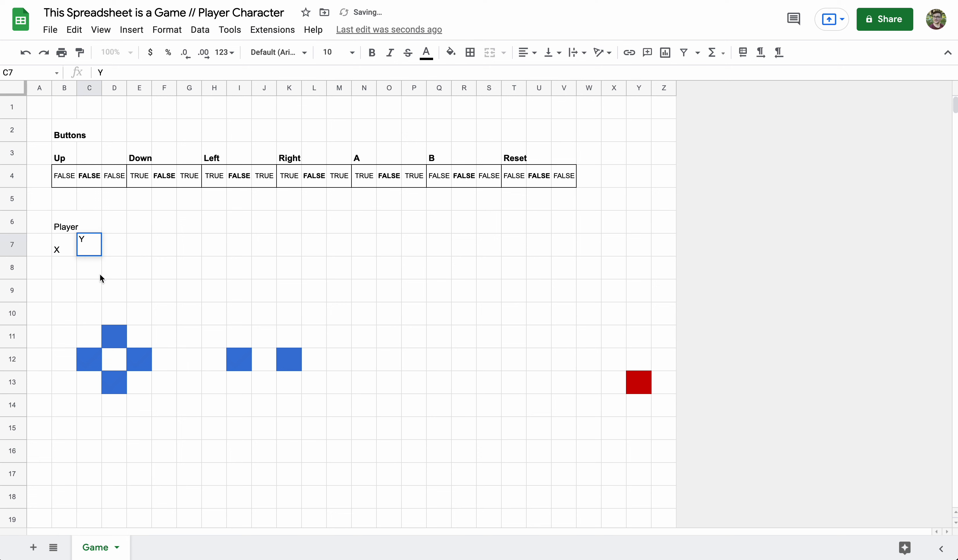
{"action": "left_click", "coordinate": [66, 250]}
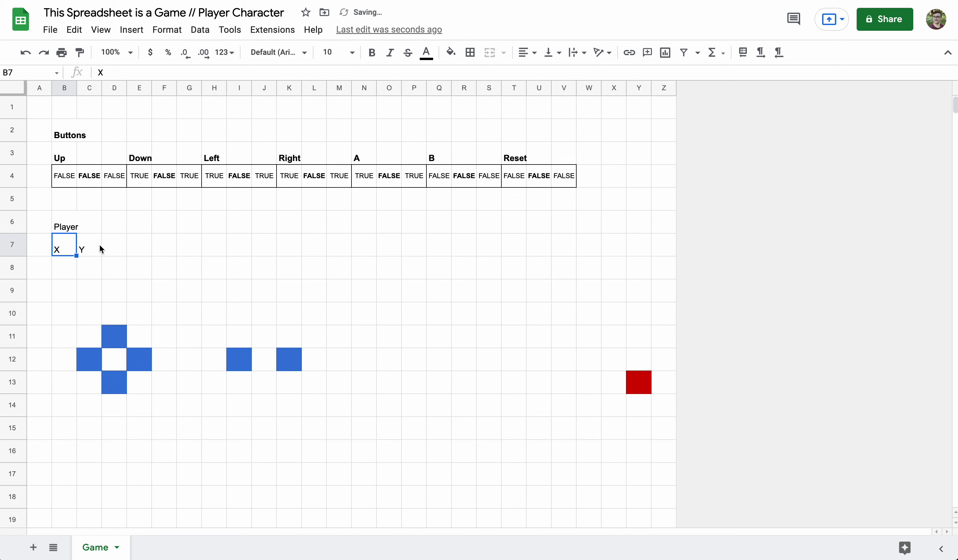
{"action": "left_click", "coordinate": [91, 251]}
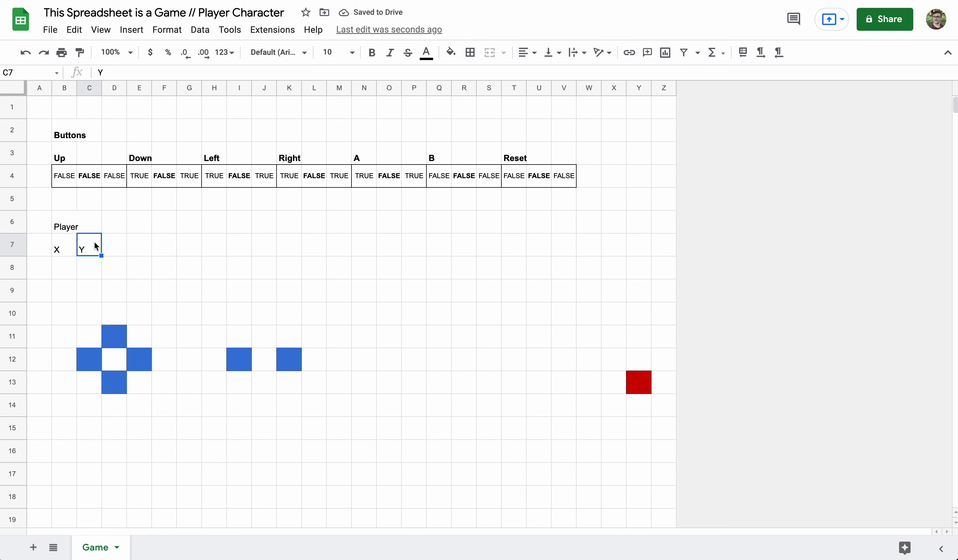
Step: Start a self-referencing formula in B8 for left and right movement: =IF(left,B8-1,IF(right,B8+1,
{"action": "left_click", "coordinate": [75, 270]}
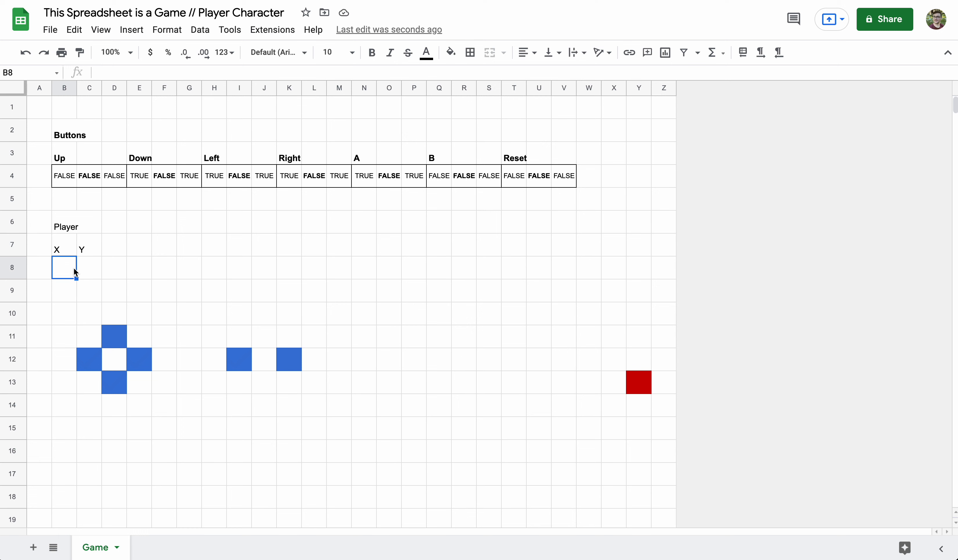
{"action": "type", "text": "=IF("}
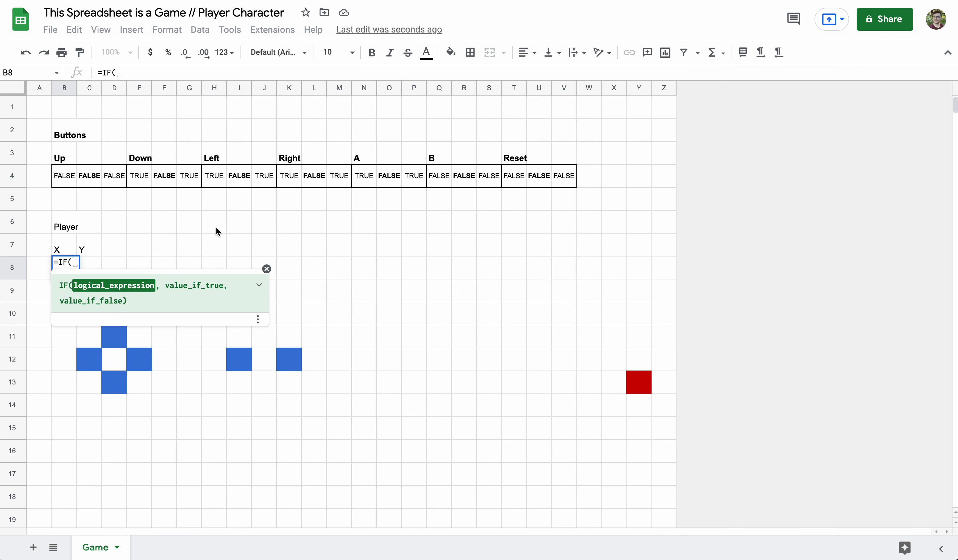
{"action": "type", "text": "left"}
{"action": "key", "text": "Tab"}
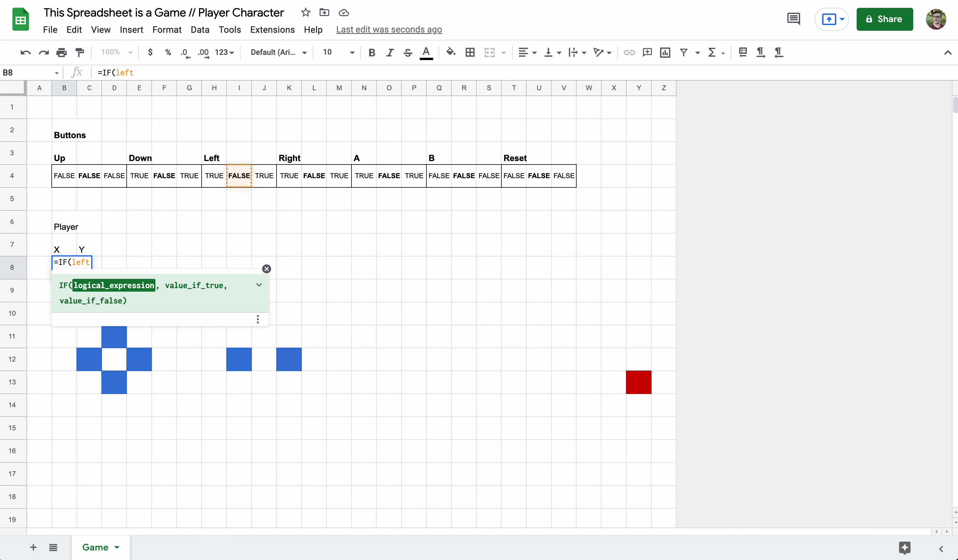
{"action": "type", "text": ", "}
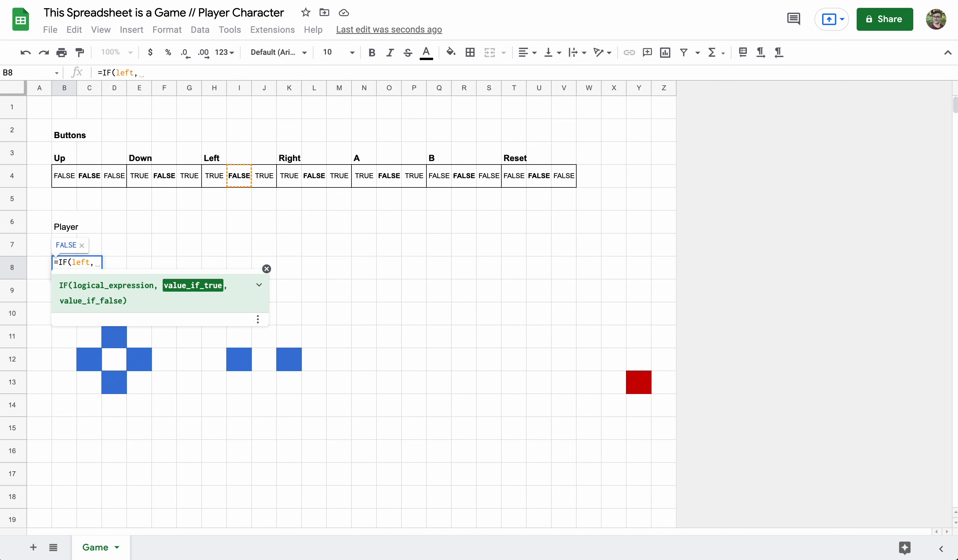
{"action": "type", "text": "B8"}
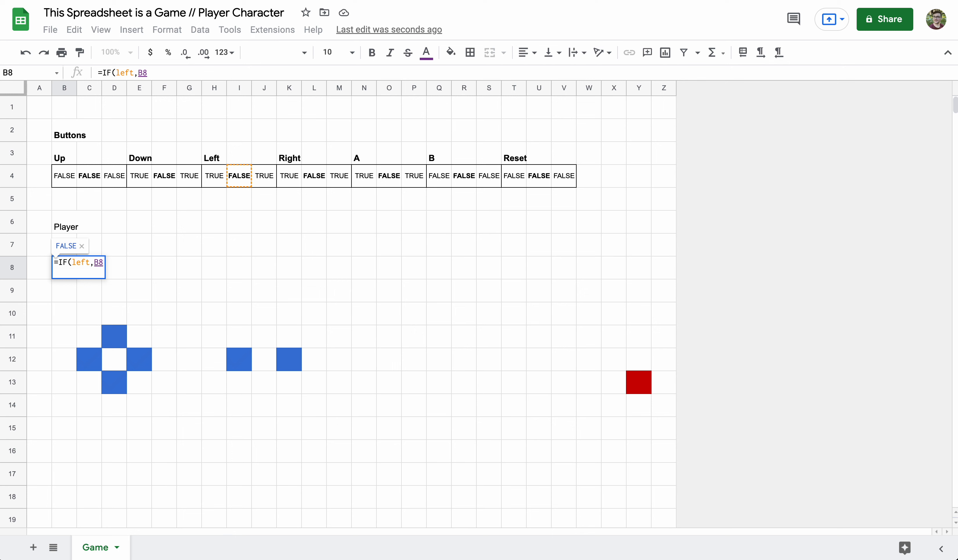
{"action": "type", "text": "-1"}
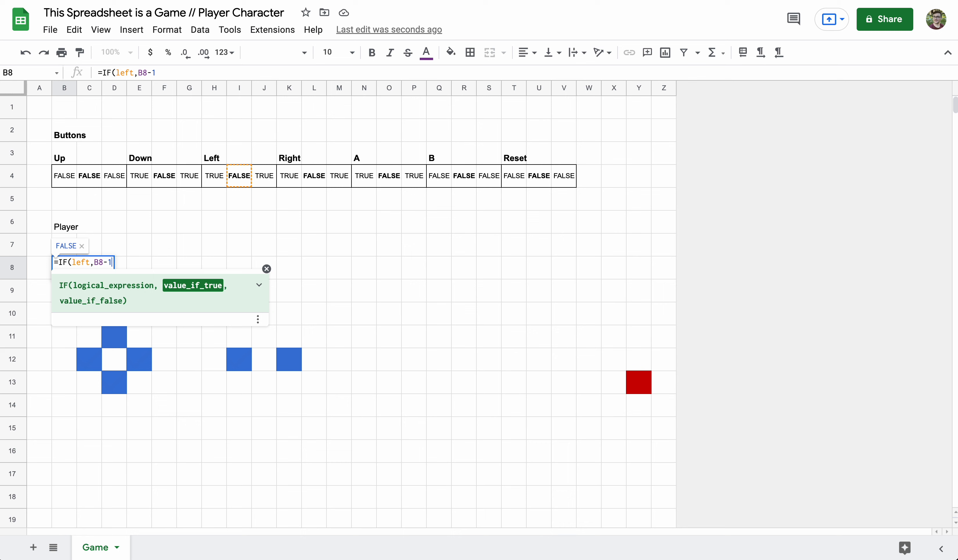
{"action": "type", "text": ","}
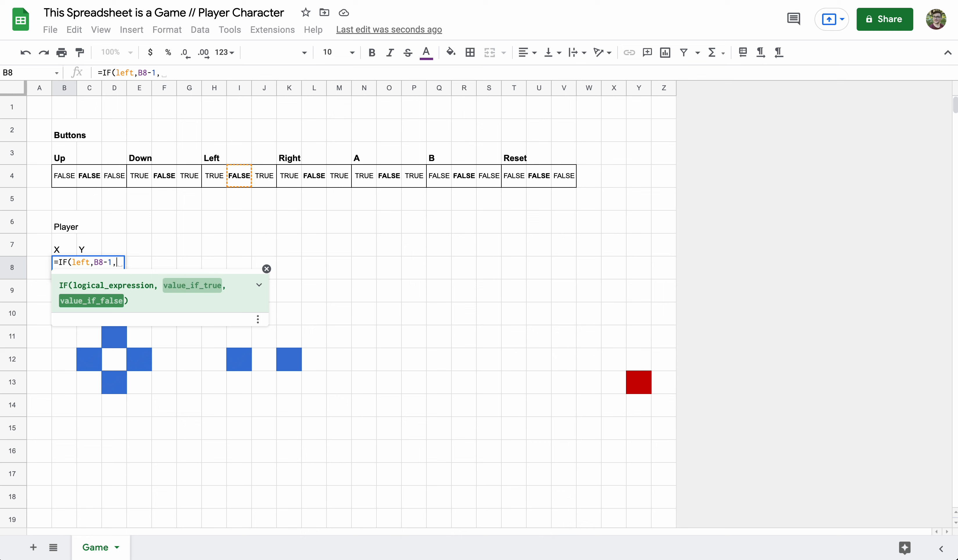
{"action": "type", "text": "IF(right,"}
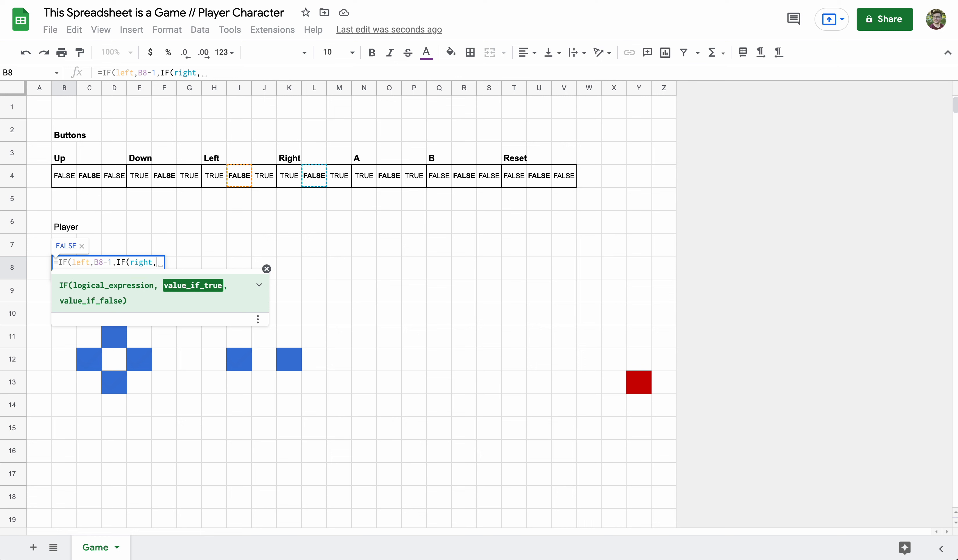
{"action": "type", "text": "B8"}
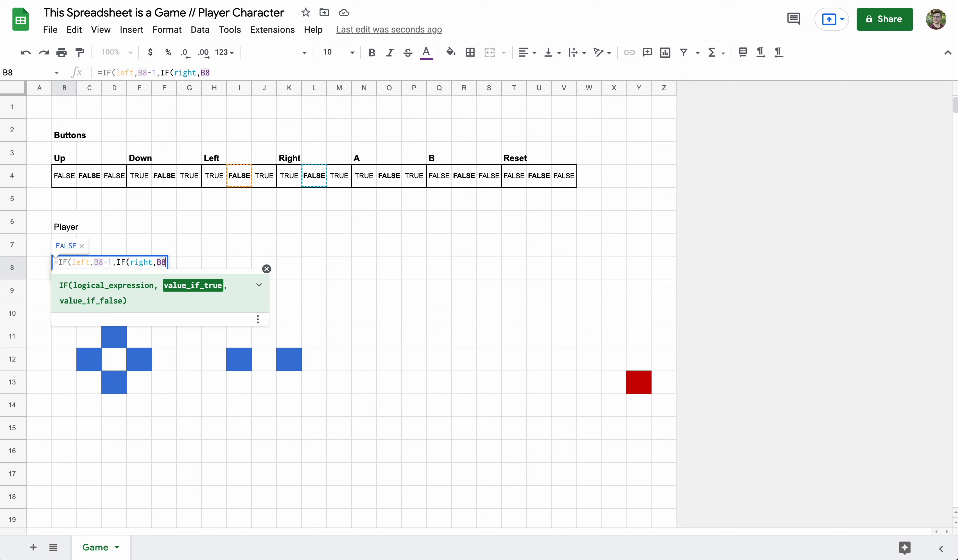
{"action": "type", "text": "+1,"}
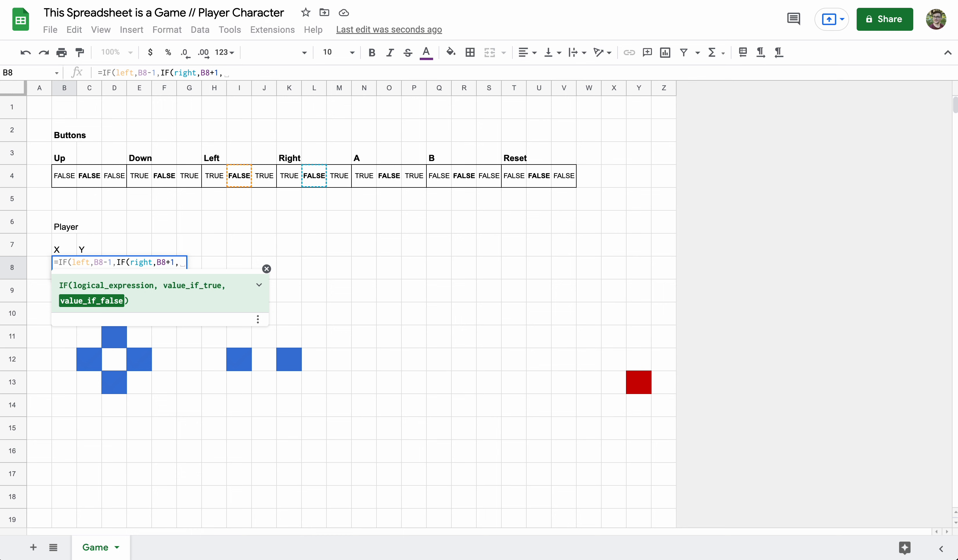
Step: Complete the B8 formula with the reset condition IF(reset,0,B8) and enter it
{"action": "type", "text": "IF("}
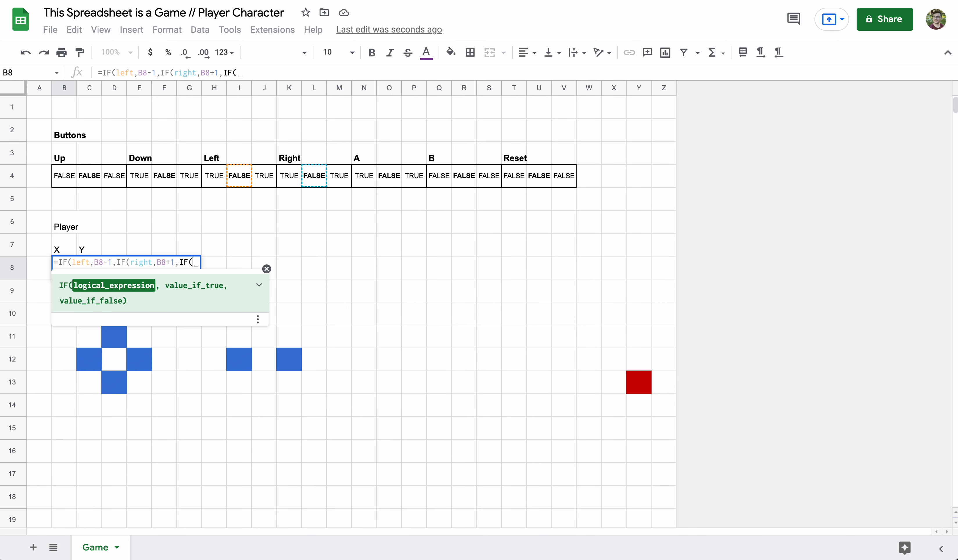
{"action": "type", "text": "reset"}
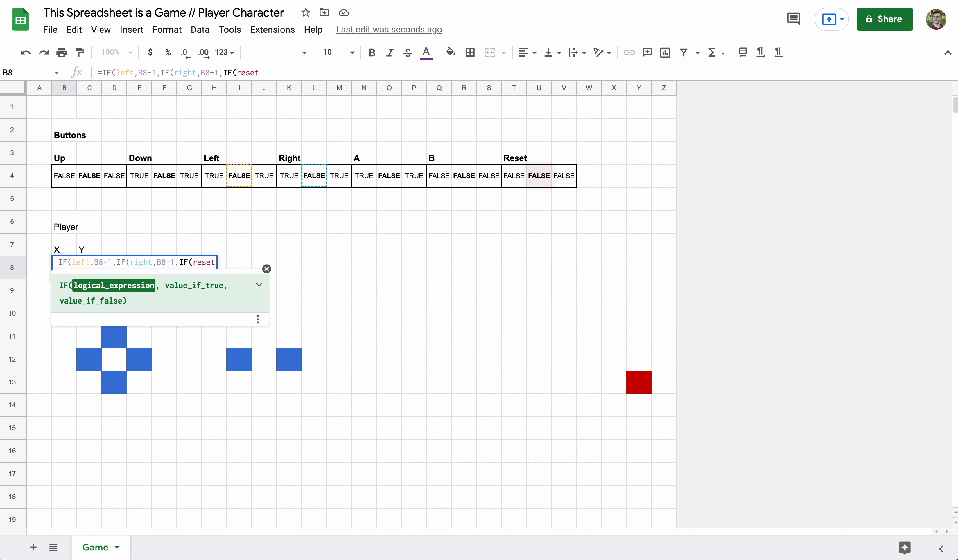
{"action": "type", "text": ", "}
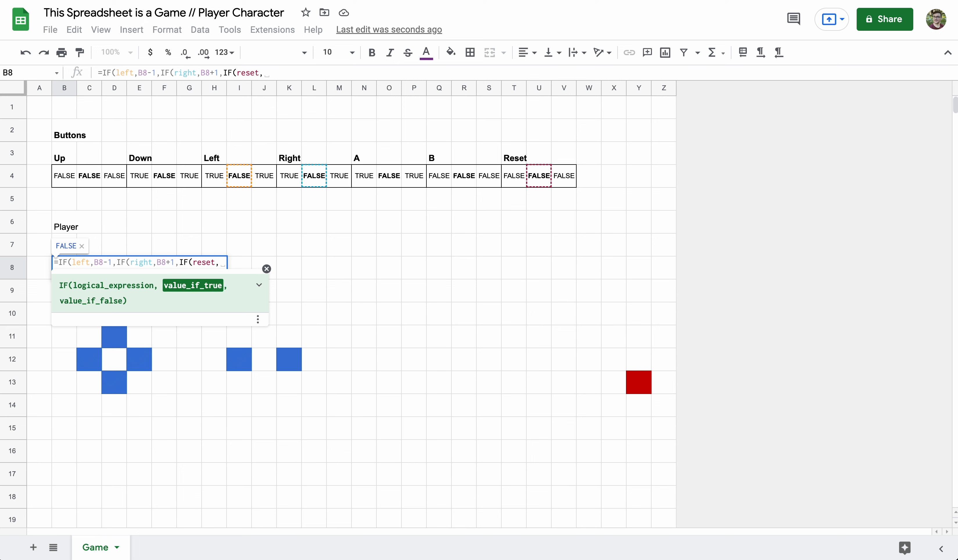
{"action": "type", "text": "0"}
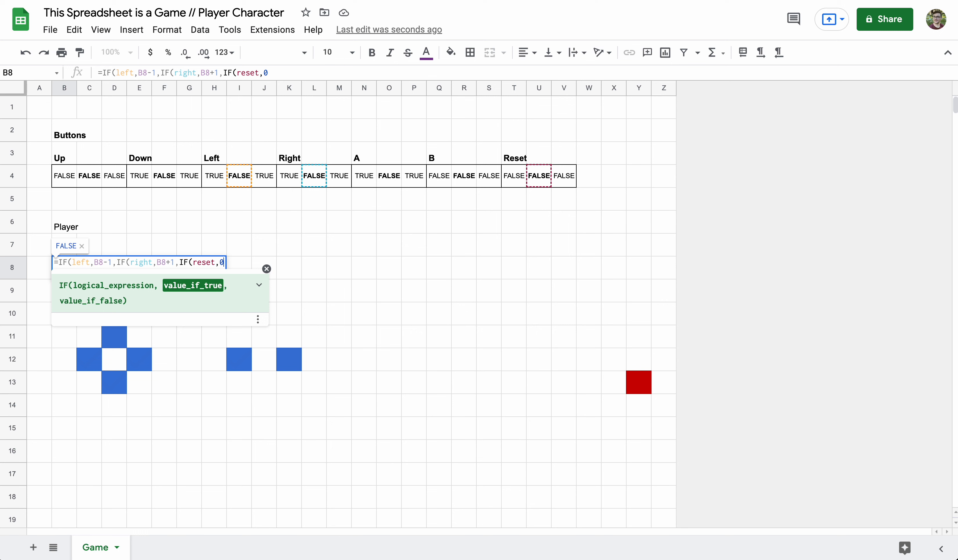
{"action": "type", "text": ","}
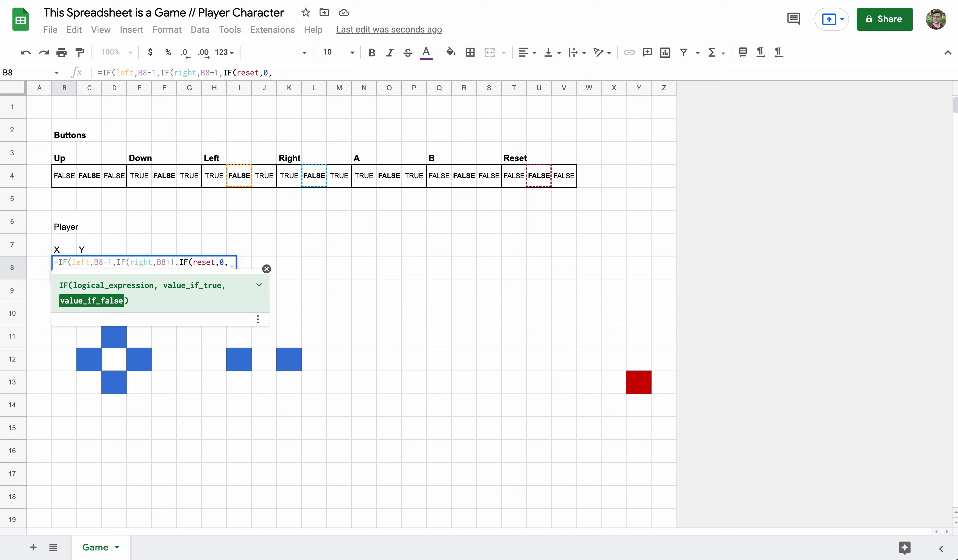
{"action": "type", "text": "B8"}
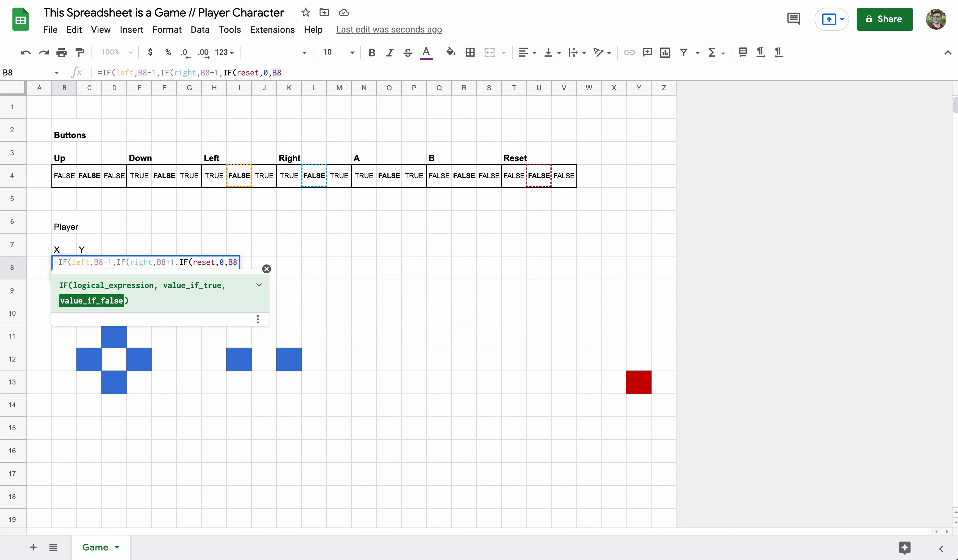
{"action": "type", "text": ")"}
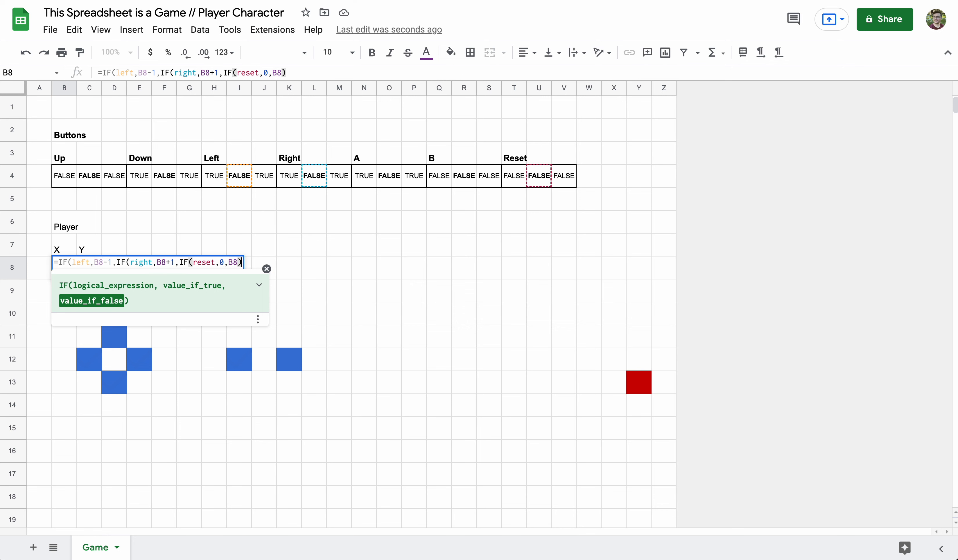
{"action": "key", "text": "Return"}
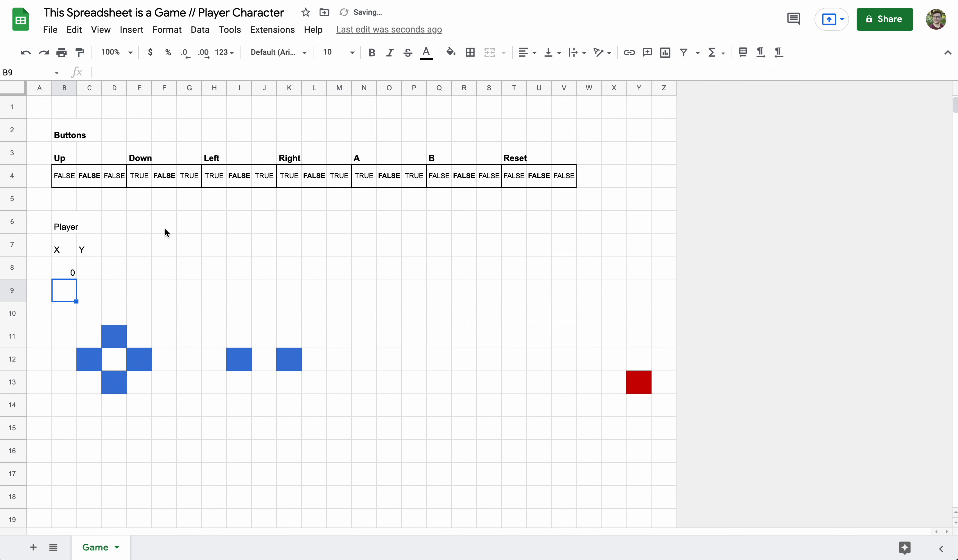
Step: Test the player's X formula using the left (C12), right (E12) and reset (Y13) game buttons
{"action": "left_click", "coordinate": [87, 362]}
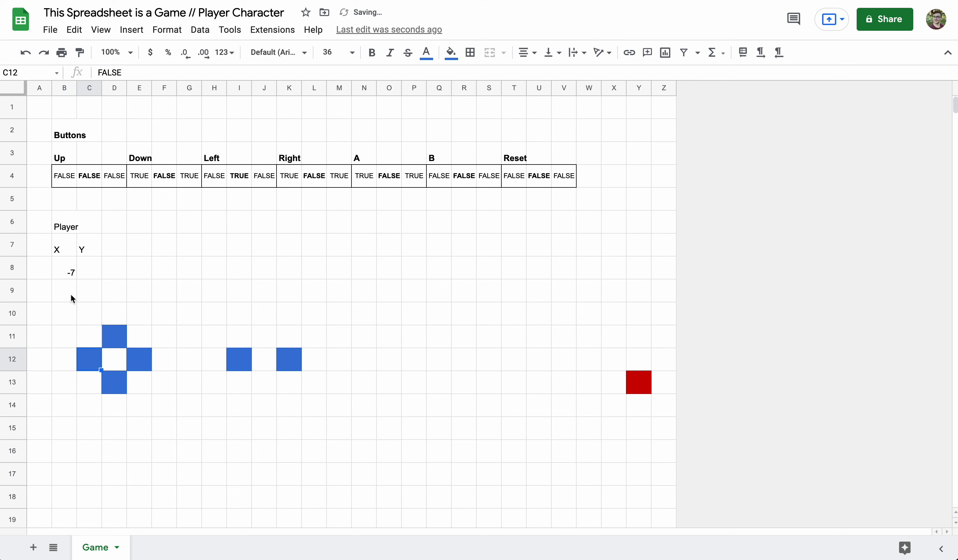
{"action": "left_click", "coordinate": [142, 363]}
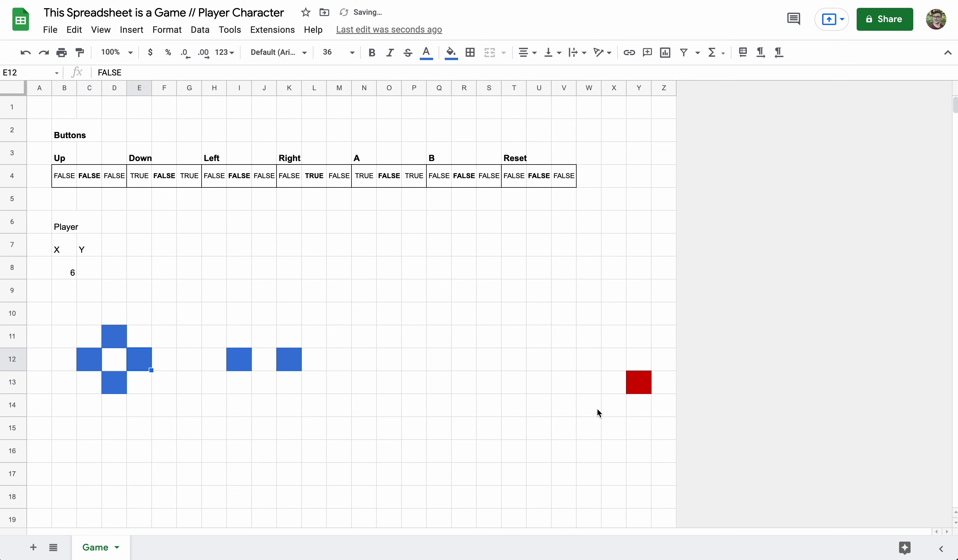
{"action": "left_click", "coordinate": [642, 387]}
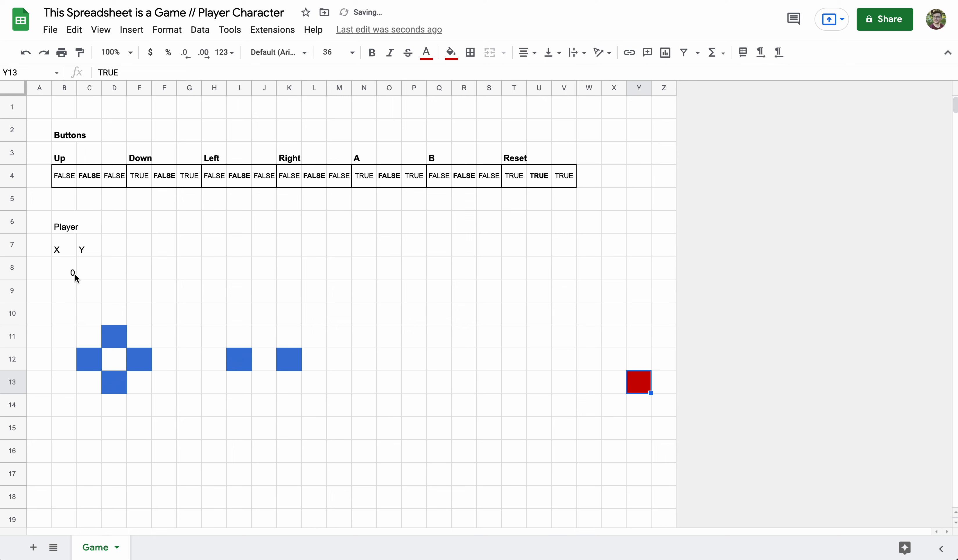
Step: Start a self-referencing formula in C8 for up and down movement: =IF(up,C8-1,IF(down,C8+1,
{"action": "left_click", "coordinate": [91, 278]}
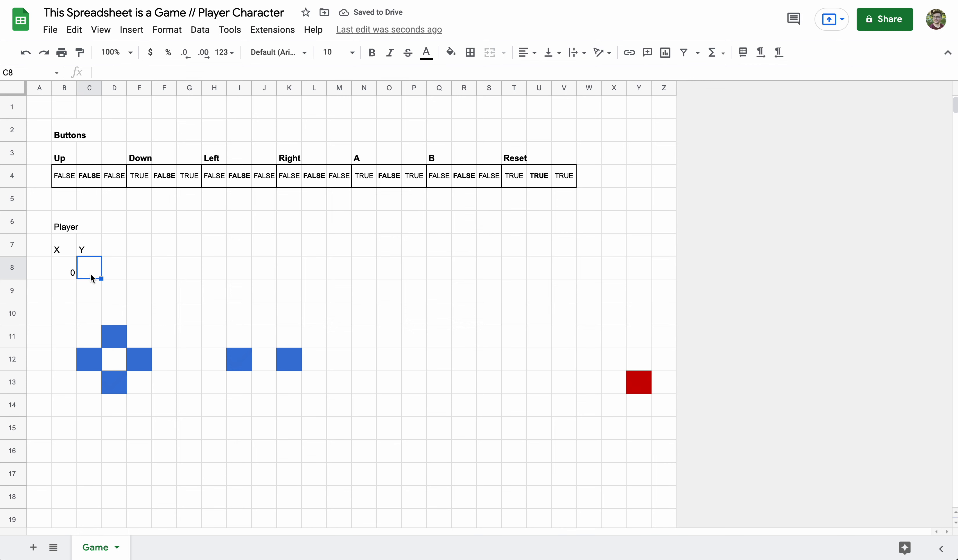
{"action": "type", "text": "=IF("}
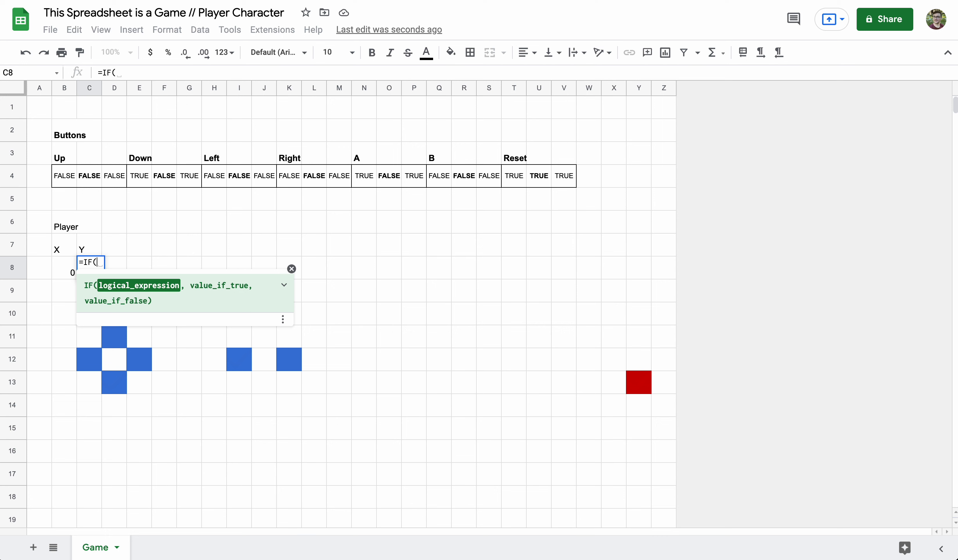
{"action": "type", "text": "up,"}
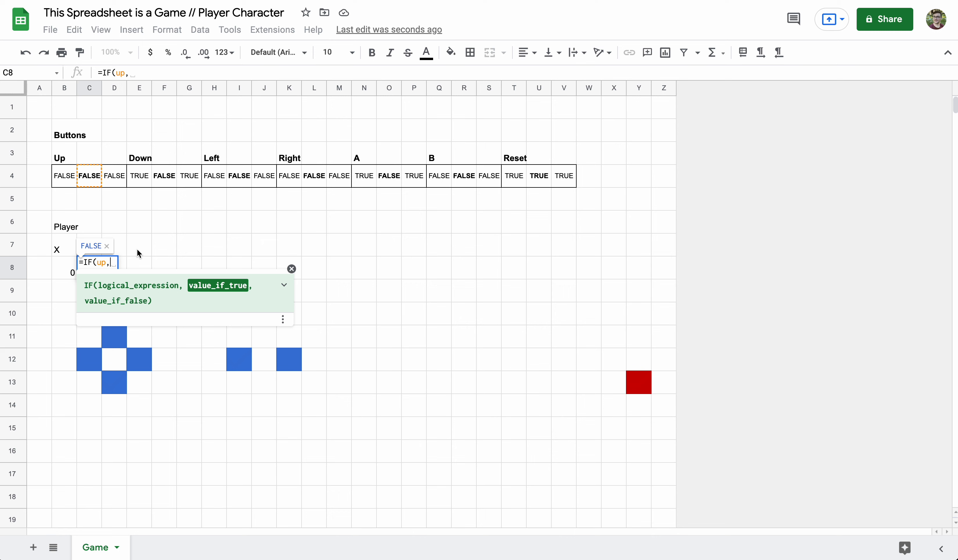
{"action": "type", "text": "C8"}
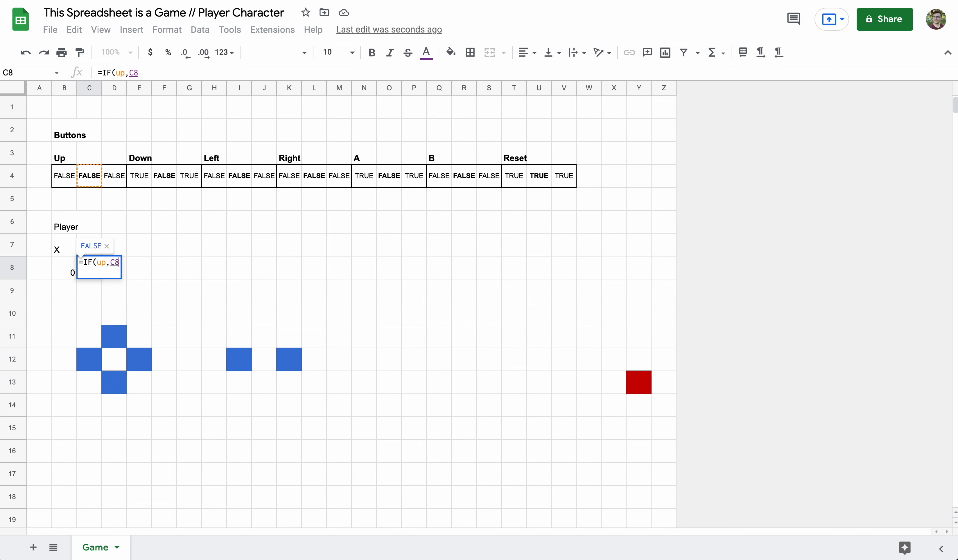
{"action": "type", "text": "-1"}
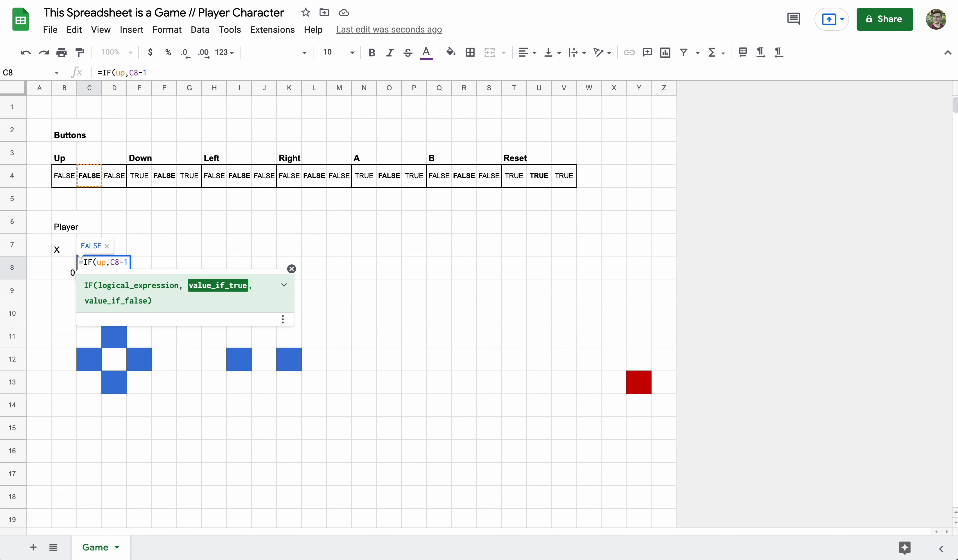
{"action": "type", "text": ","}
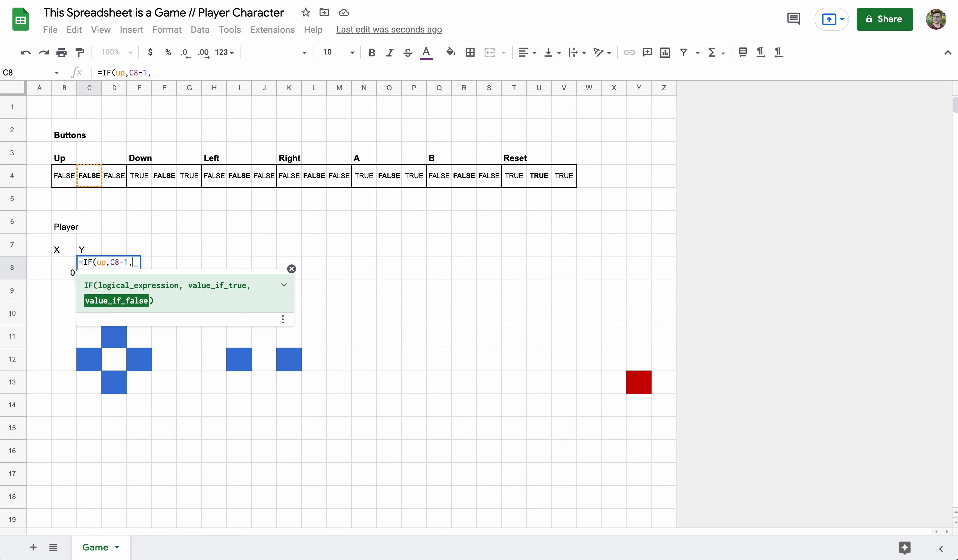
{"action": "type", "text": "IF(dow"}
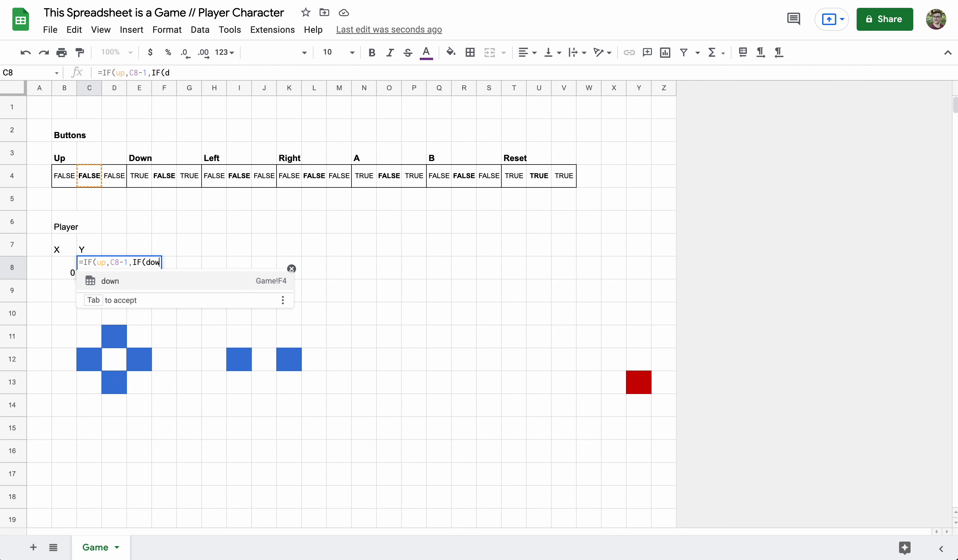
{"action": "type", "text": "n,"}
{"action": "type", "text": "C"}
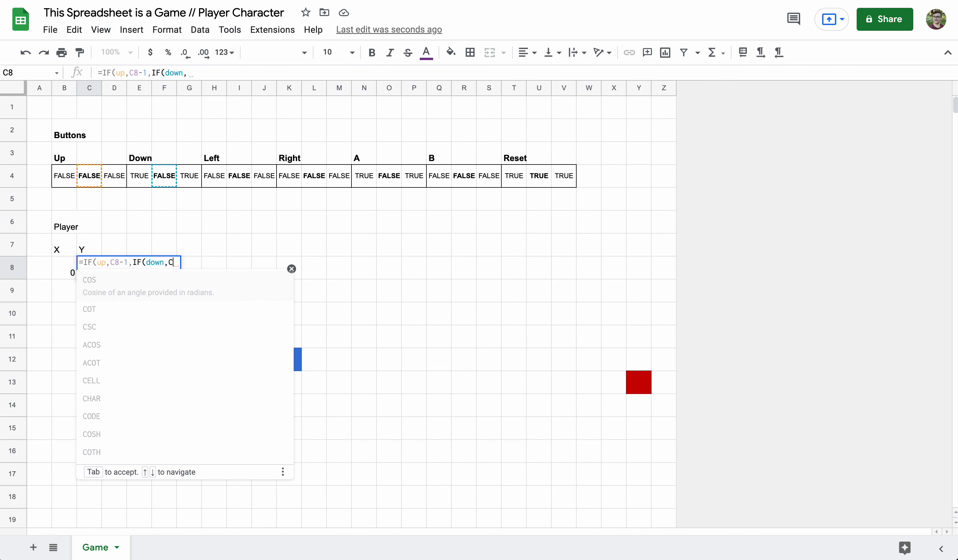
{"action": "type", "text": "8+1"}
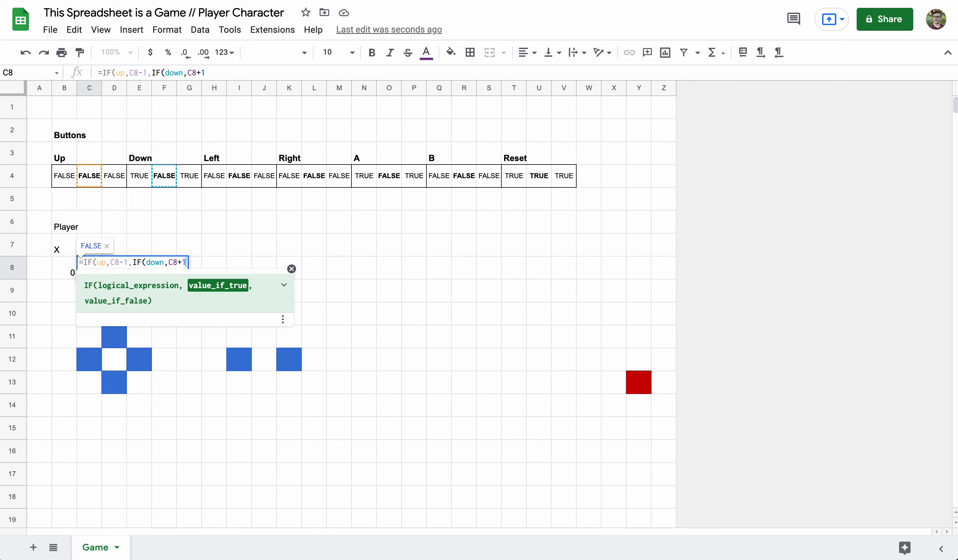
{"action": "type", "text": ","}
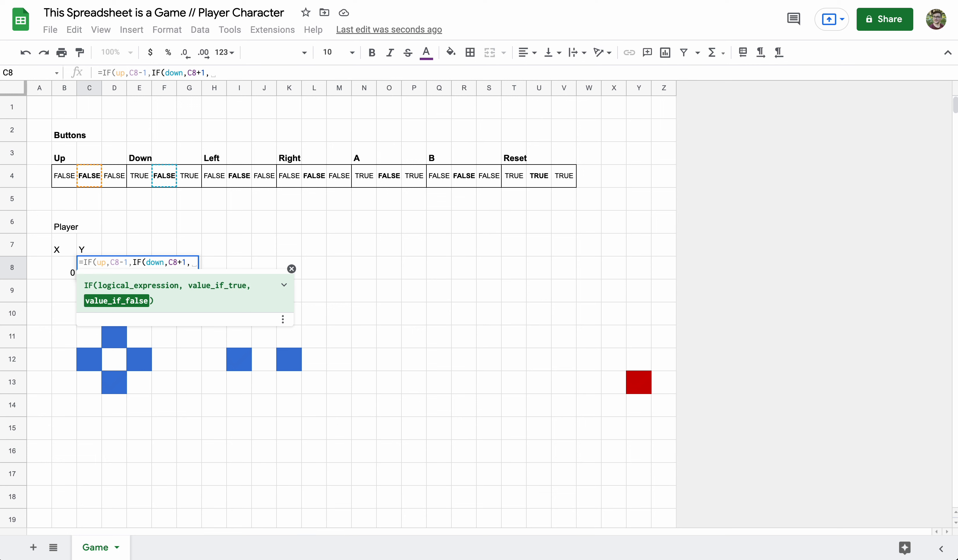
Step: Complete the C8 formula with the reset condition IF(reset,0,C8) and enter it
{"action": "type", "text": "IF("}
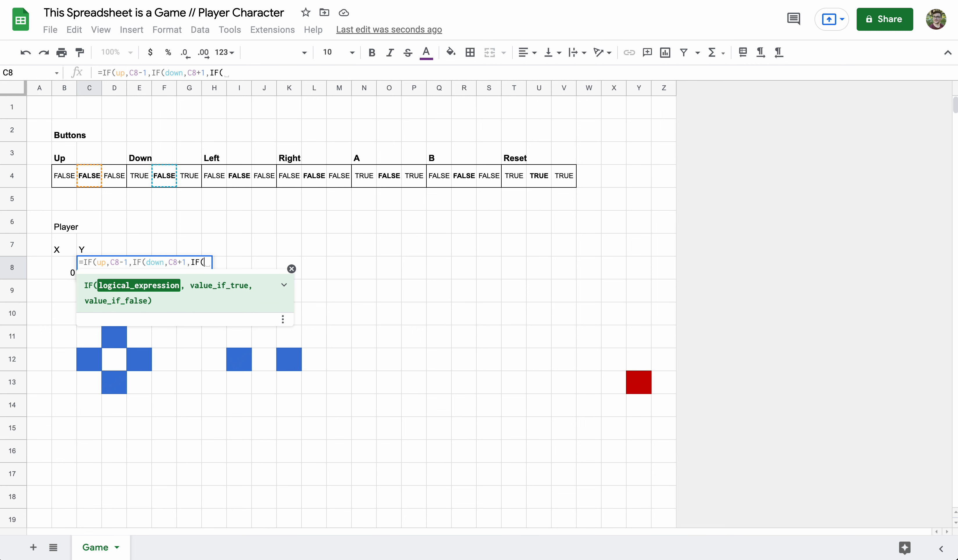
{"action": "type", "text": "reset,"}
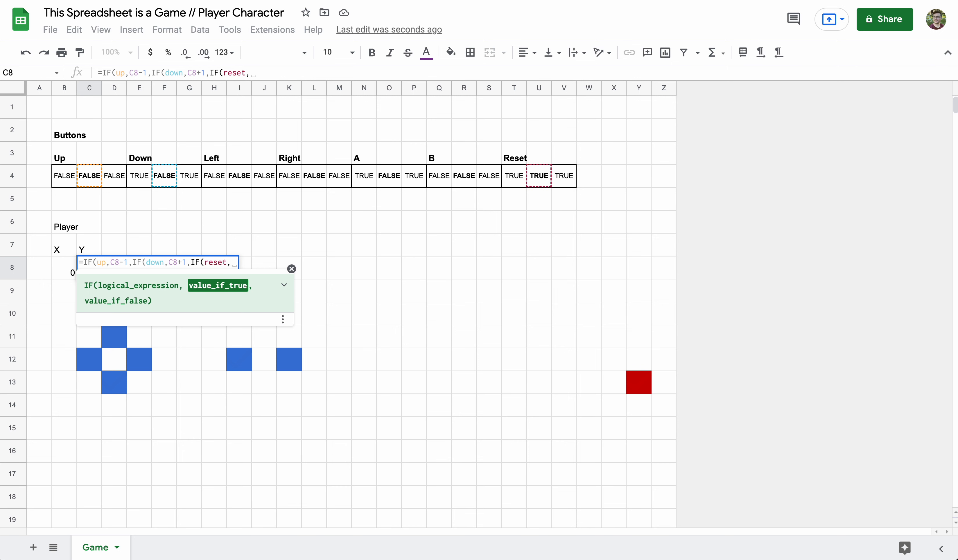
{"action": "type", "text": "0"}
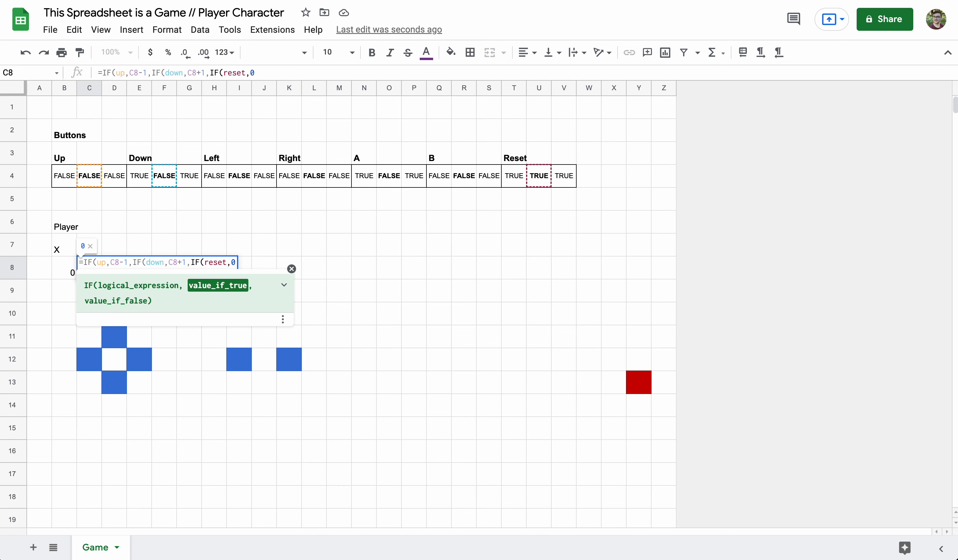
{"action": "type", "text": ",C8"}
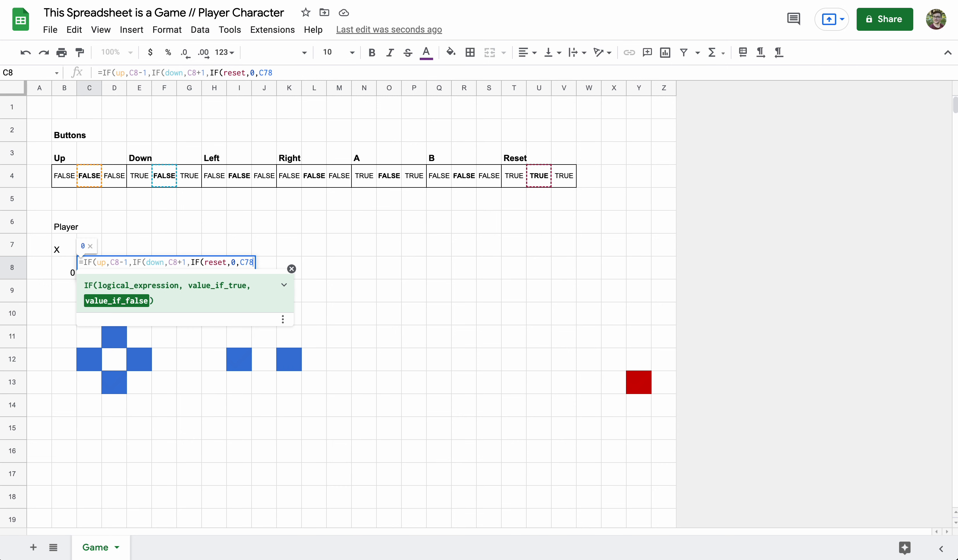
{"action": "key", "text": "BackSpace"}
{"action": "type", "text": "8)"}
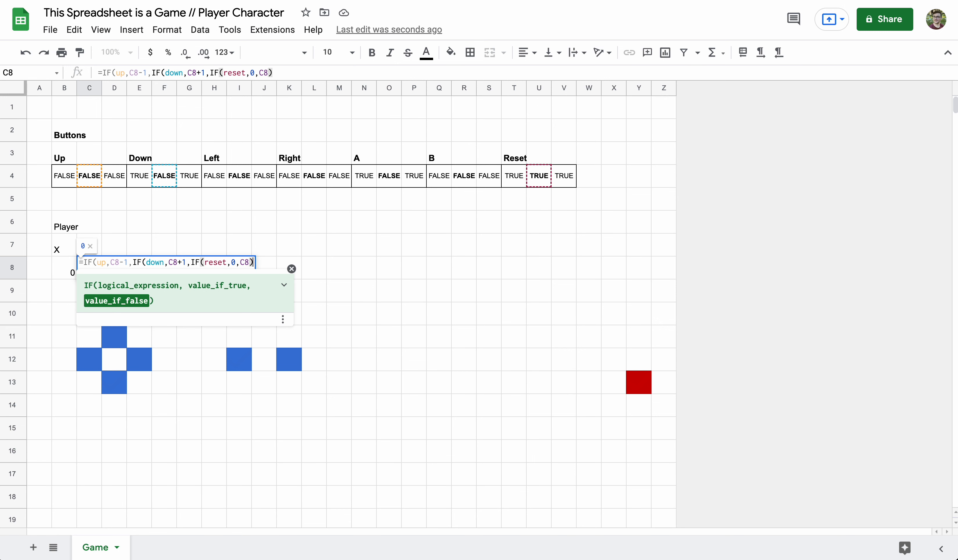
{"action": "type", "text": "))"}
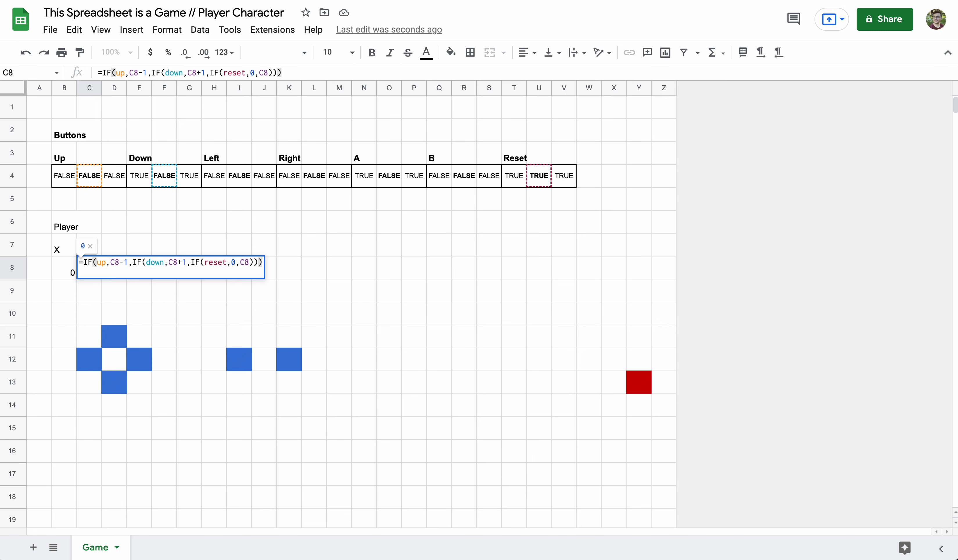
{"action": "key", "text": "Return"}
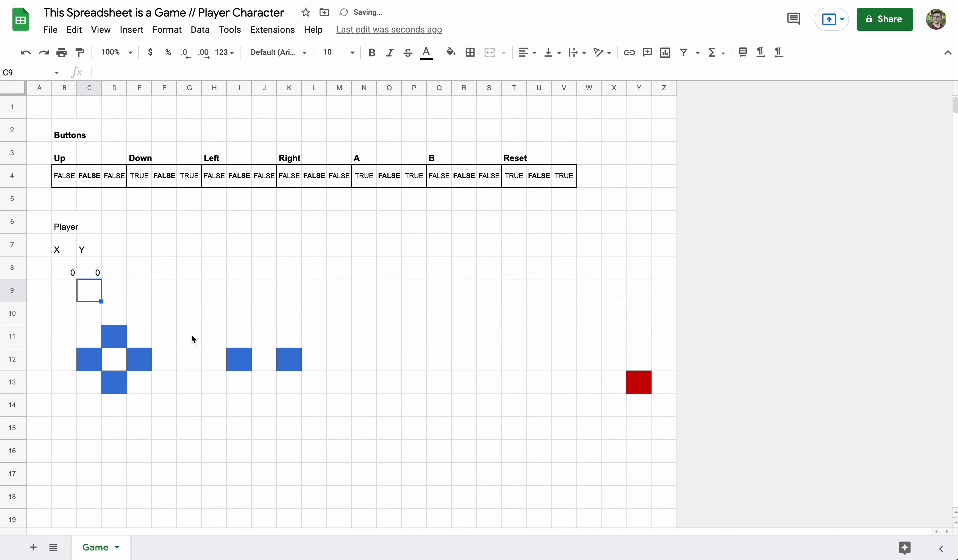
Step: Test the player's Y formula using the up (D11), down (D13) and reset (Y13) game buttons
{"action": "left_click", "coordinate": [117, 337]}
{"action": "left_click", "coordinate": [117, 337]}
{"action": "left_click", "coordinate": [116, 337]}
{"action": "left_click", "coordinate": [112, 389]}
{"action": "left_click", "coordinate": [111, 389]}
{"action": "left_click", "coordinate": [111, 389]}
{"action": "left_click", "coordinate": [112, 389]}
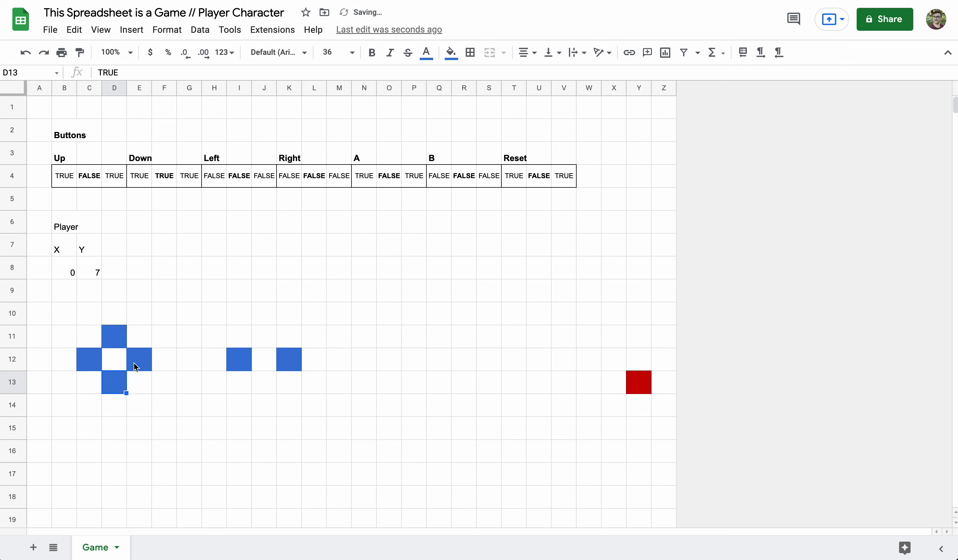
{"action": "left_click", "coordinate": [642, 381]}
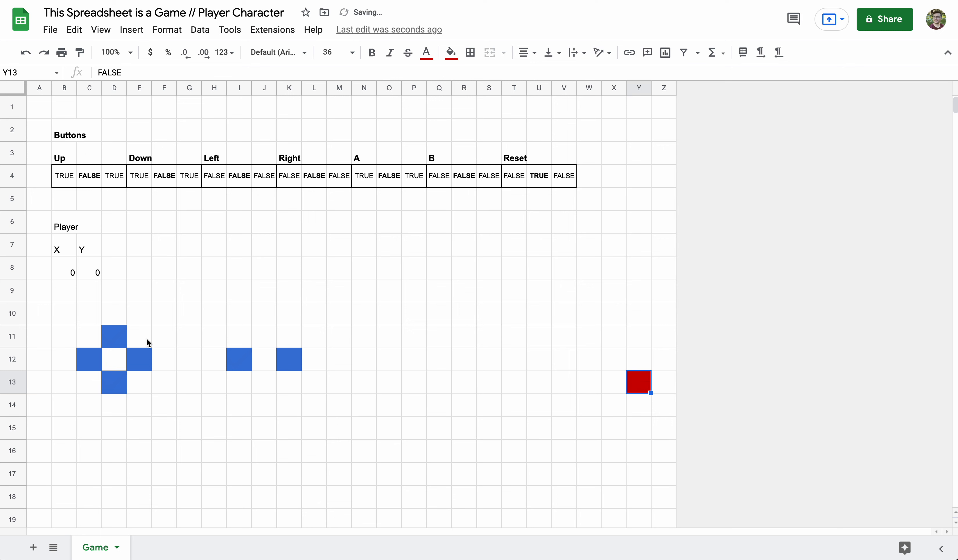
Step: Test both player coordinates together using the right (E12), left (C12), up (D11) and down (D13) game buttons
{"action": "left_click", "coordinate": [142, 357]}
{"action": "left_click", "coordinate": [142, 357]}
{"action": "left_click", "coordinate": [141, 357]}
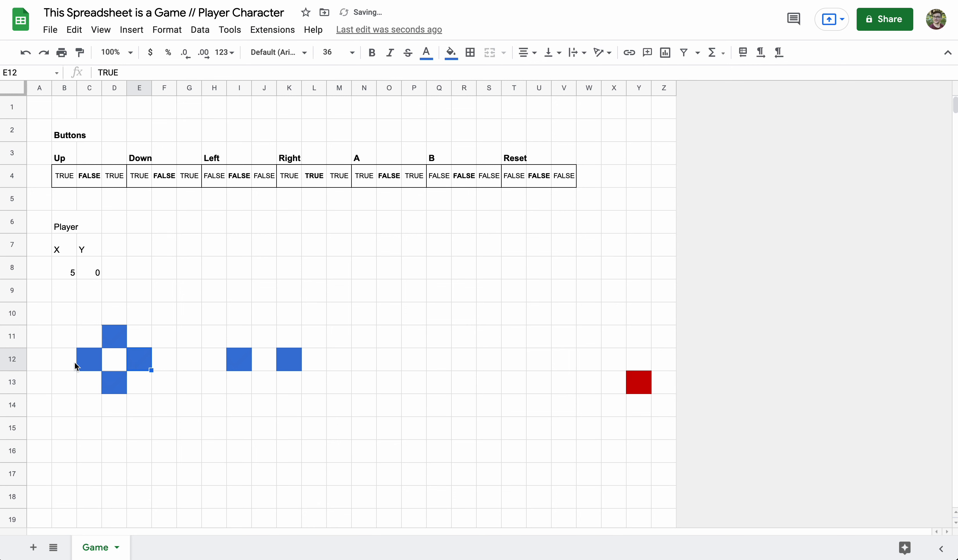
{"action": "left_click", "coordinate": [89, 366]}
{"action": "left_click", "coordinate": [88, 363]}
{"action": "left_click", "coordinate": [109, 341]}
{"action": "left_click", "coordinate": [108, 340]}
{"action": "left_click", "coordinate": [115, 381]}
{"action": "left_click", "coordinate": [115, 381]}
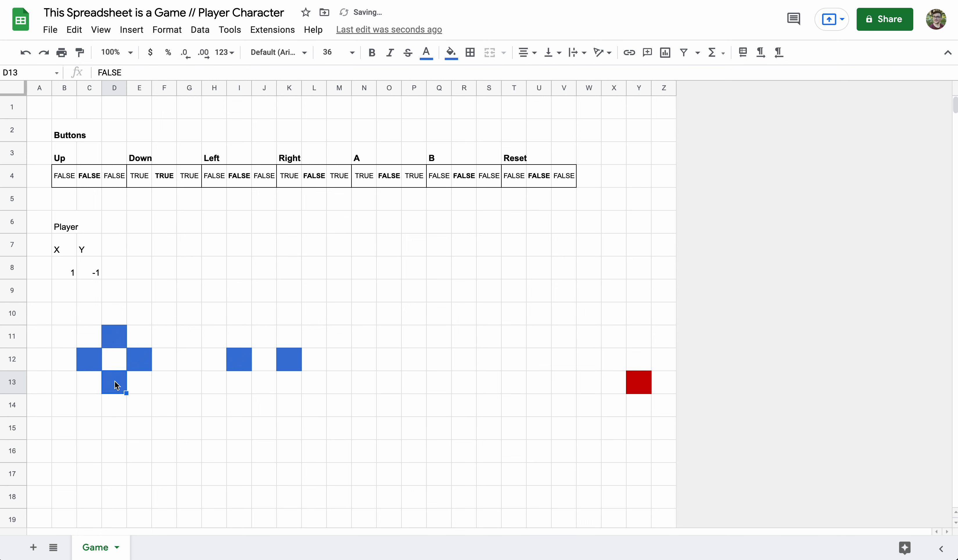
{"action": "left_click", "coordinate": [135, 364]}
{"action": "left_click", "coordinate": [135, 363]}
{"action": "left_click", "coordinate": [134, 362]}
{"action": "left_click", "coordinate": [95, 360]}
{"action": "left_click", "coordinate": [94, 360]}
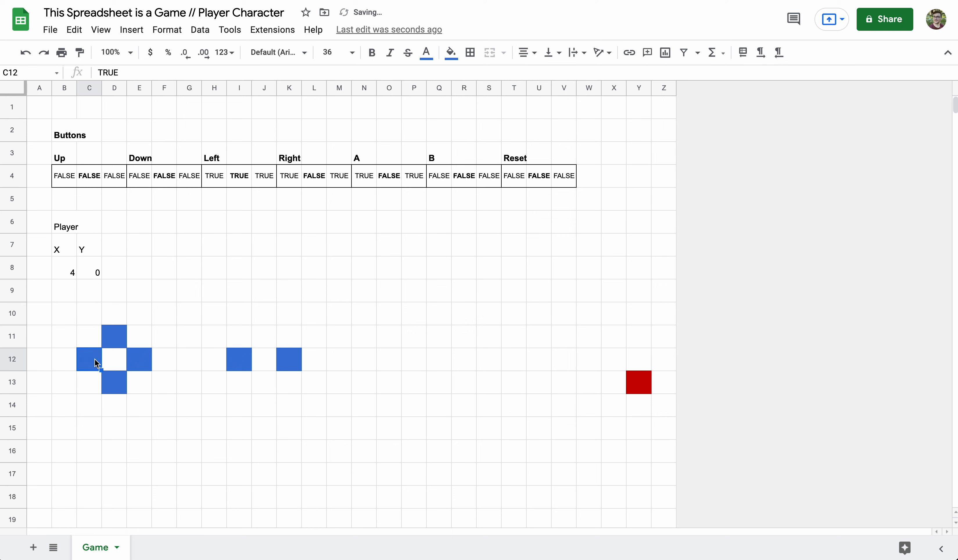
Step: Make the Player, X and Y labels in B6:C7 bold
{"action": "left_click_drag", "start_coordinate": [67, 228], "coordinate": [86, 241]}
{"action": "key", "text": "ctrl+b"}
Step: Create a named range called playerX for the player's X coordinate cell B8
{"action": "left_click", "coordinate": [71, 259]}
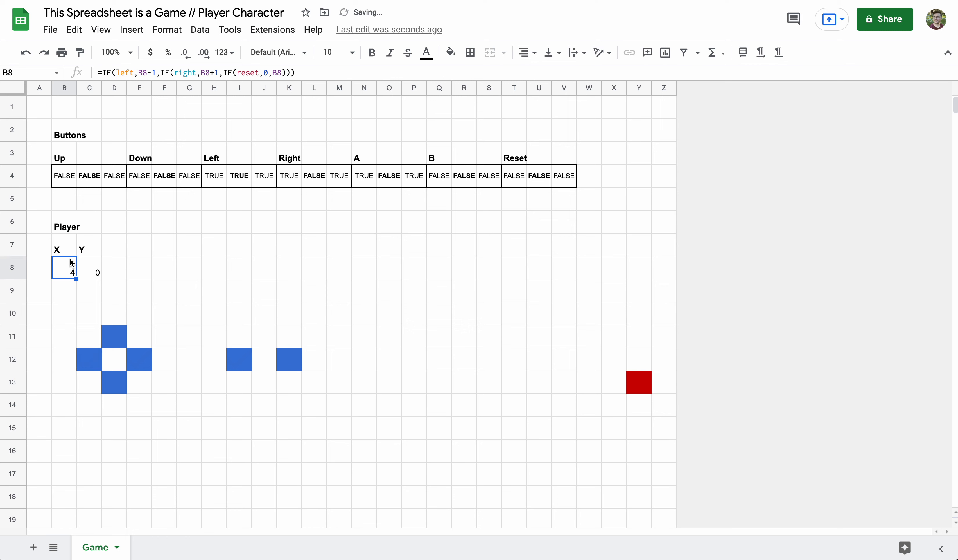
{"action": "left_click", "coordinate": [200, 31]}
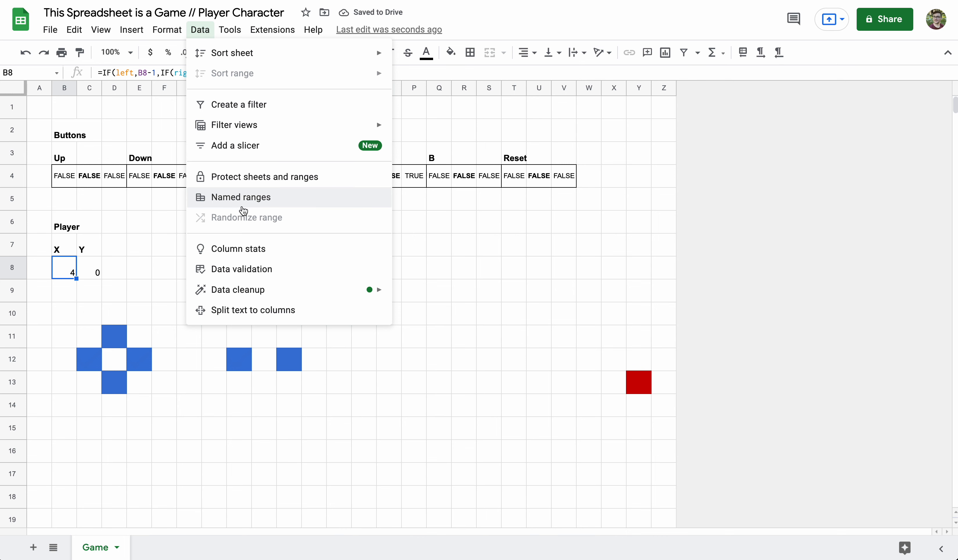
{"action": "left_click", "coordinate": [231, 199]}
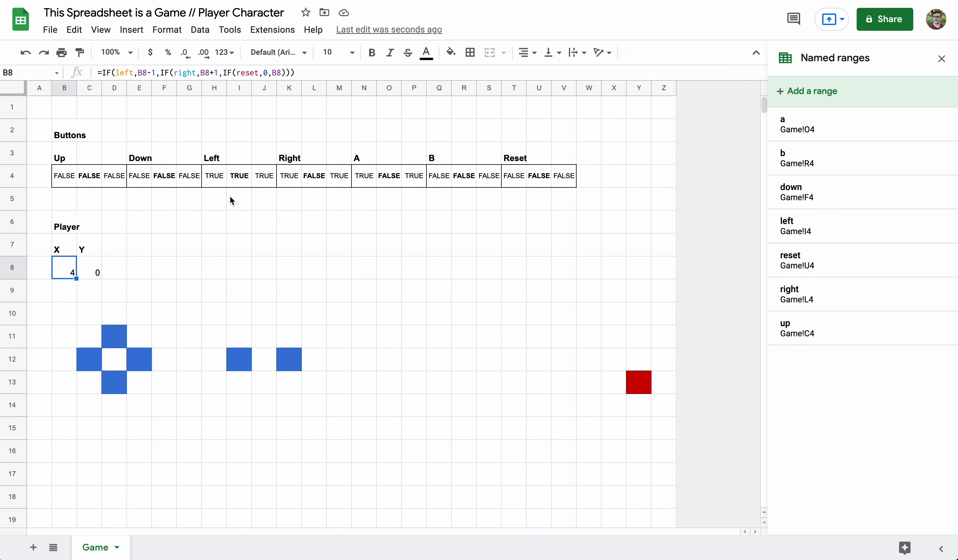
{"action": "left_click", "coordinate": [810, 91]}
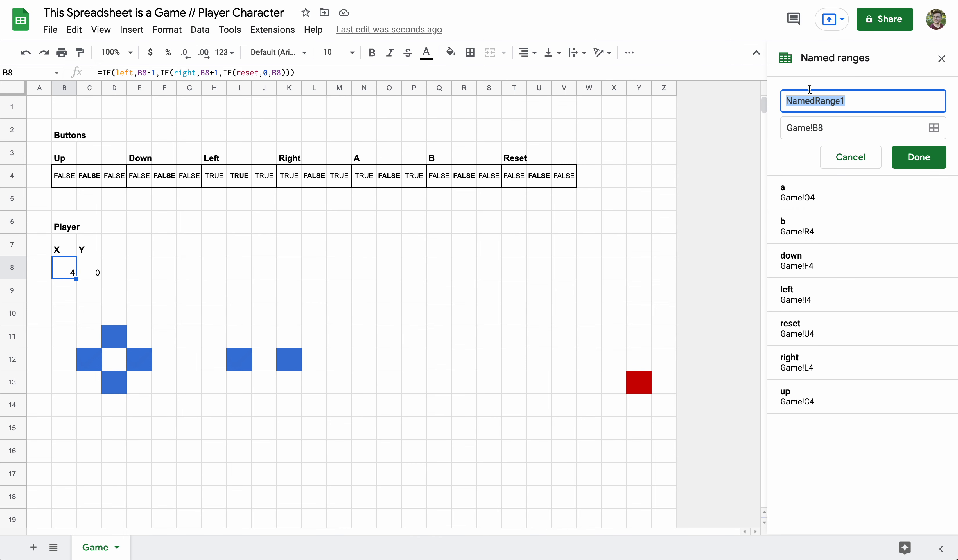
{"action": "type", "text": "playerX"}
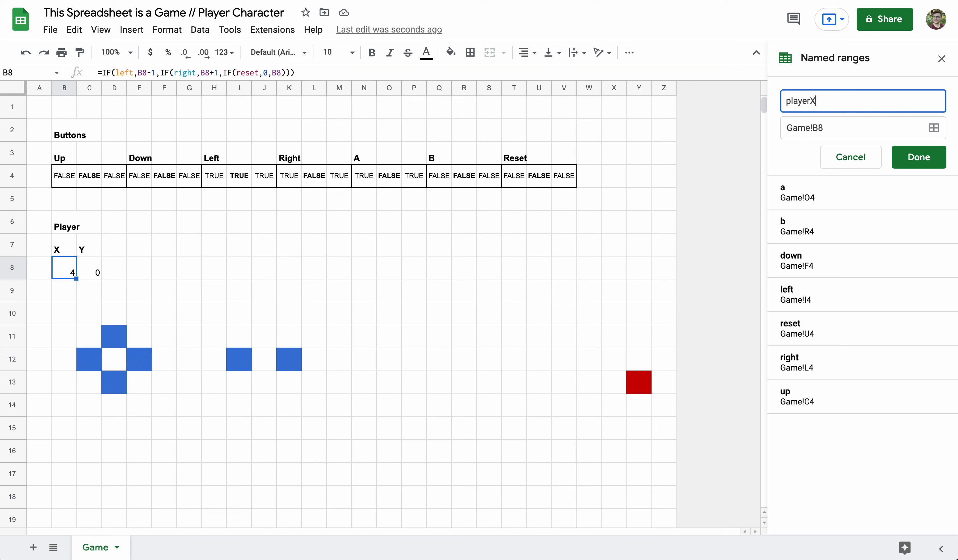
{"action": "left_click", "coordinate": [930, 160]}
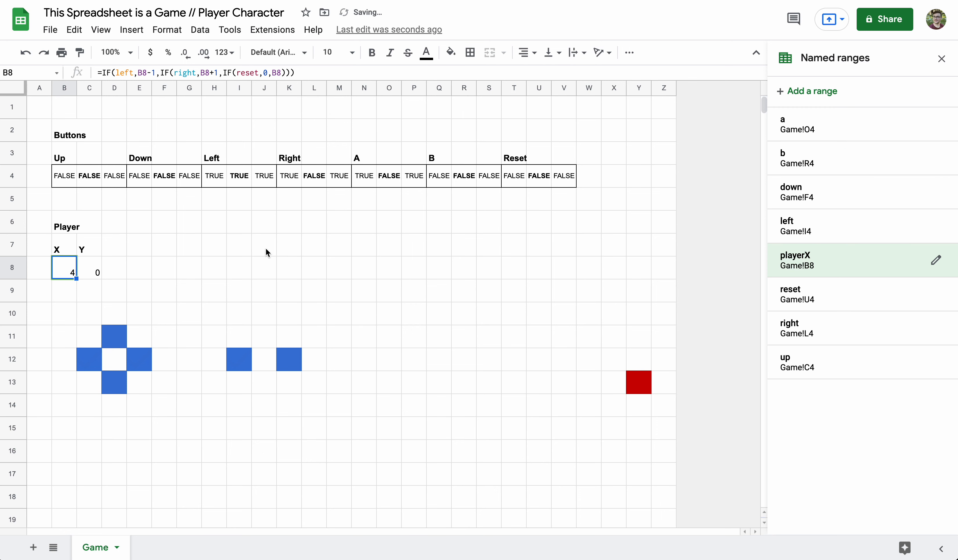
Step: Create a named range called playerY for the player's Y coordinate cell C8 and close the named ranges list
{"action": "left_click", "coordinate": [97, 273]}
{"action": "left_click", "coordinate": [811, 92]}
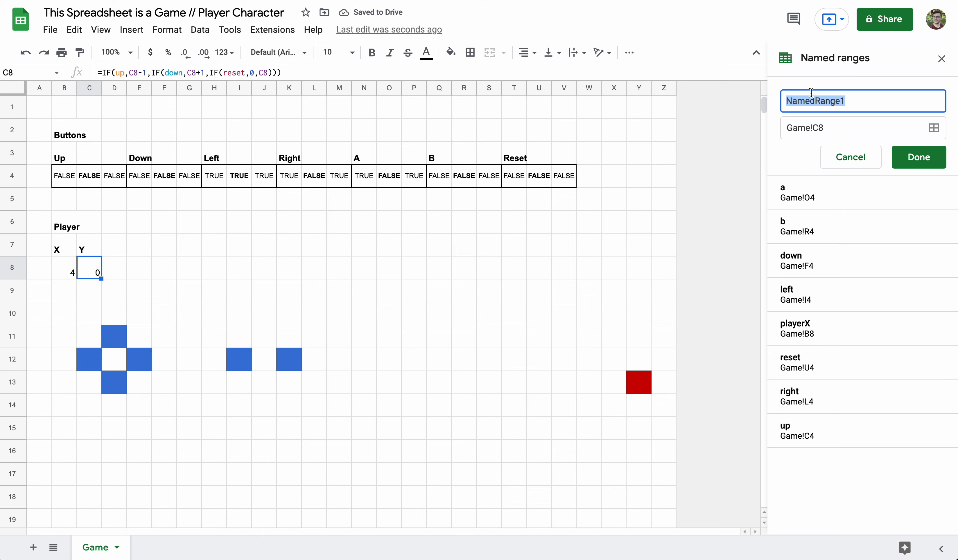
{"action": "type", "text": "playerY"}
{"action": "key", "text": "Return"}
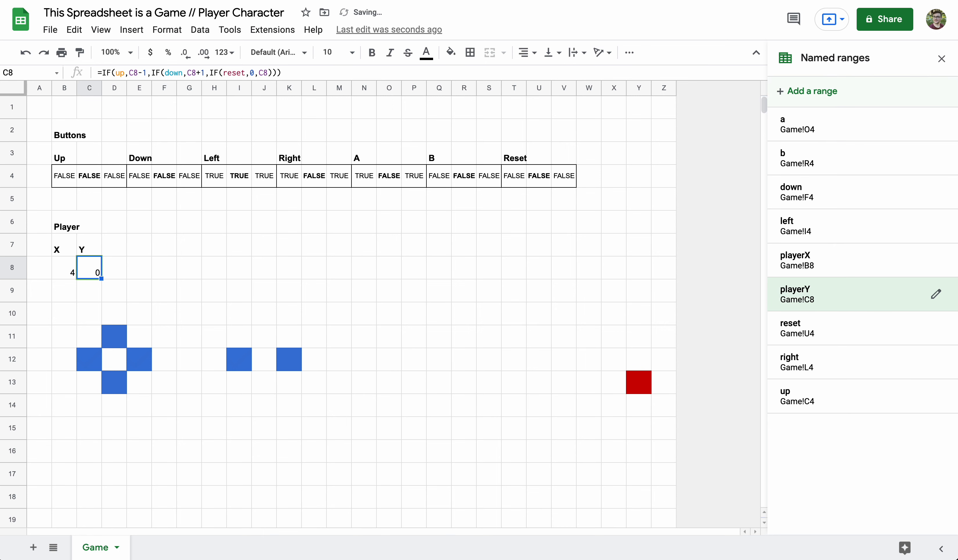
{"action": "left_click", "coordinate": [214, 280]}
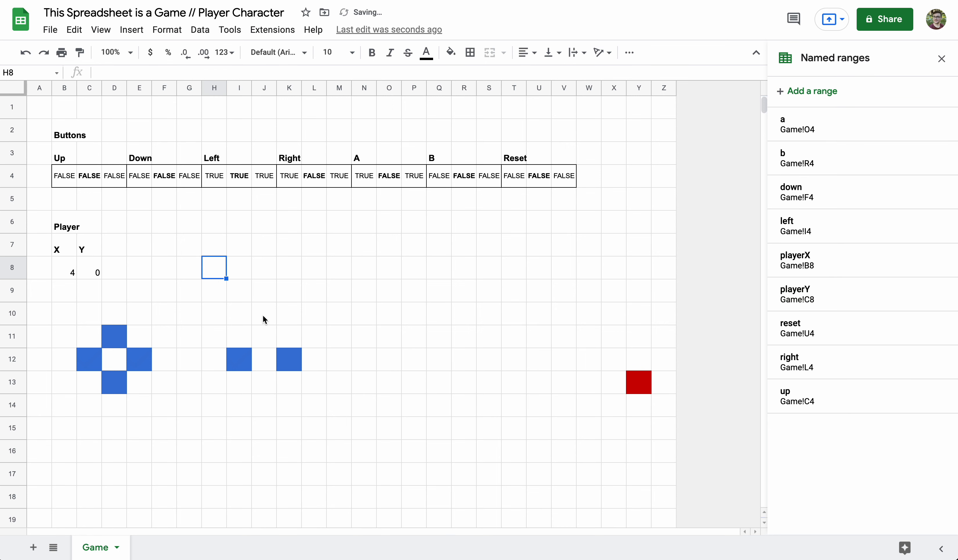
{"action": "left_click", "coordinate": [941, 59]}
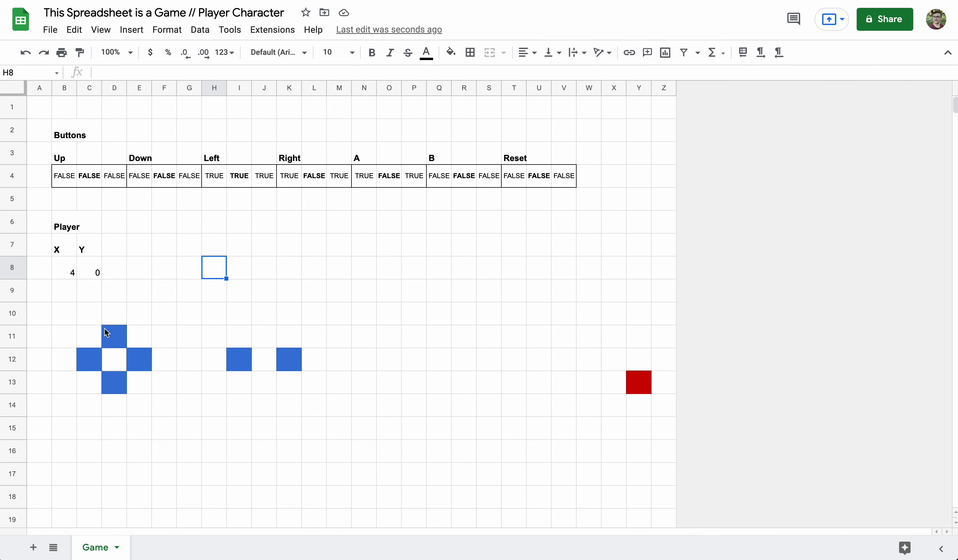
Step: Insert two extra rows at rows 9 and 10, between the Player coordinates and the game buttons
{"action": "left_click", "coordinate": [20, 314]}
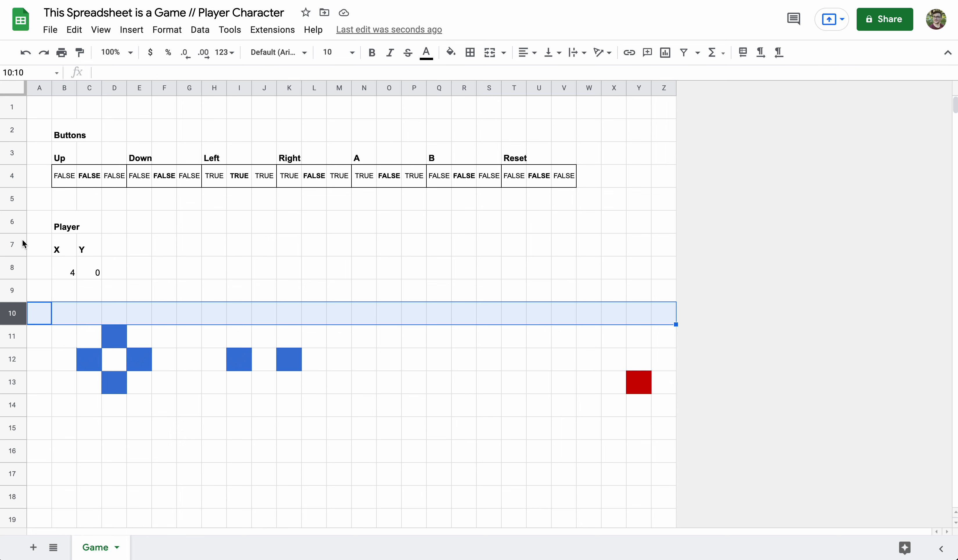
{"action": "left_click", "coordinate": [18, 291], "text": "shift"}
{"action": "right_click", "coordinate": [18, 291]}
{"action": "left_click", "coordinate": [65, 360]}
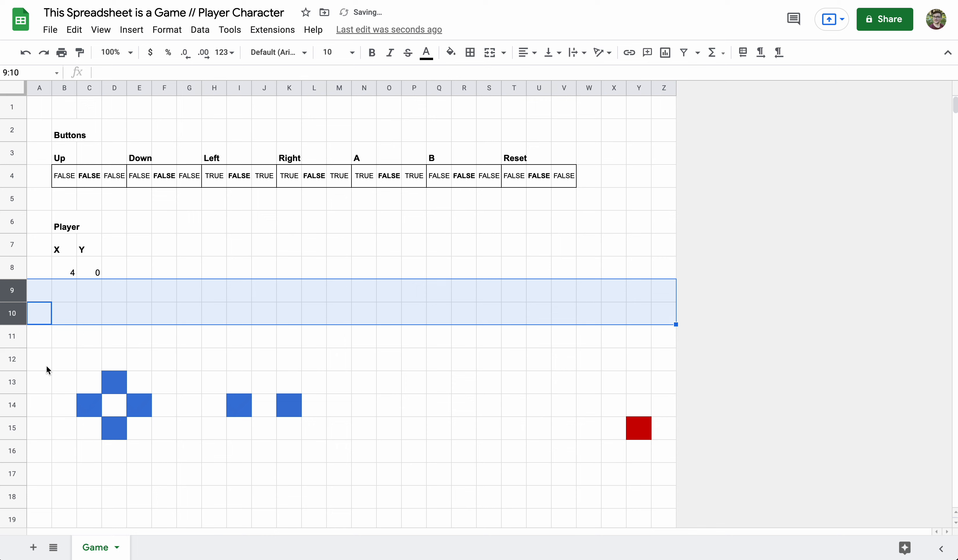
Step: Move the game buttons block B13:Z16 down so that it starts at cell B22
{"action": "left_click", "coordinate": [59, 374]}
{"action": "left_click_drag", "start_coordinate": [167, 389], "coordinate": [664, 447]}
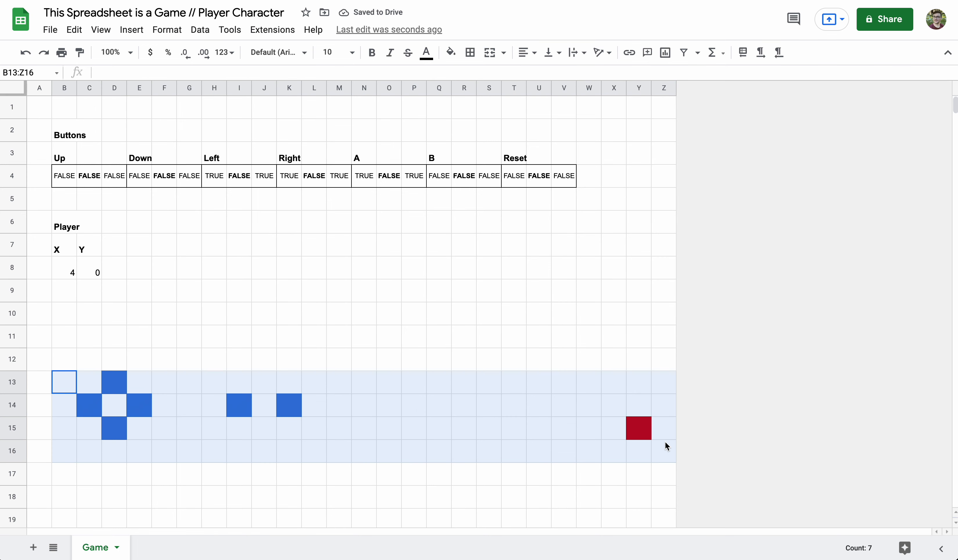
{"action": "key", "text": "ctrl+c"}
{"action": "scroll", "coordinate": [150, 430], "scroll_direction": "down", "scroll_amount": 4}
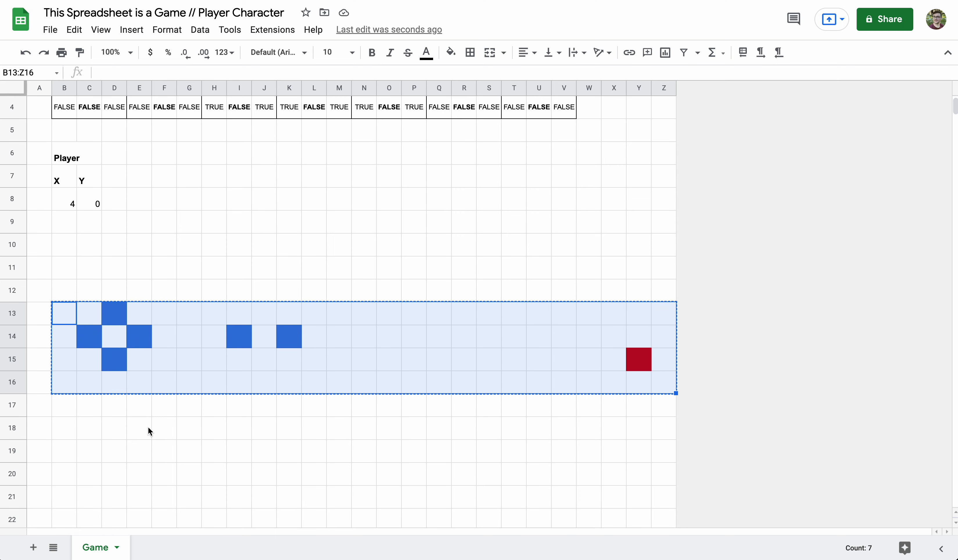
{"action": "left_click", "coordinate": [66, 424]}
{"action": "key", "text": "ctrl+v"}
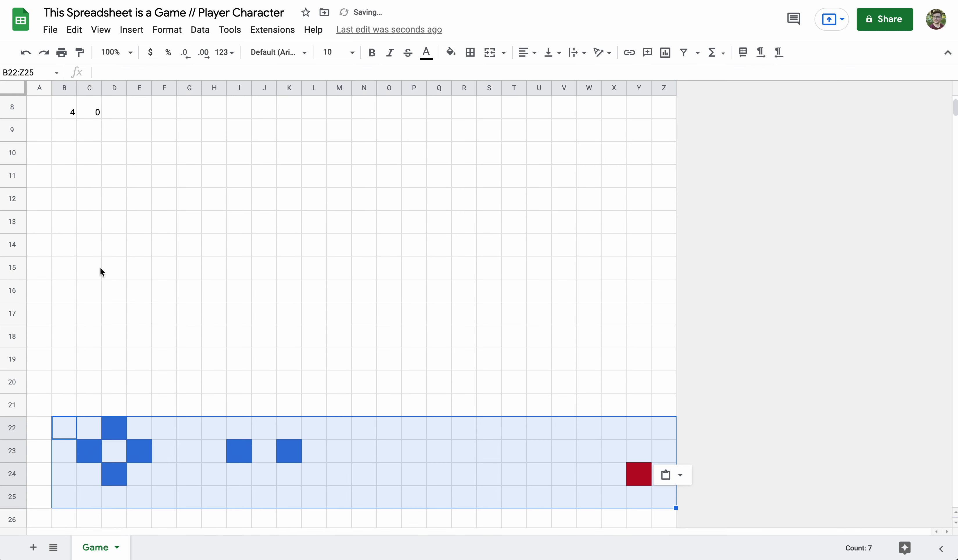
Step: Insert two more blank rows at row 13, in the empty area above the game buttons
{"action": "left_click", "coordinate": [101, 269]}
{"action": "left_click_drag", "start_coordinate": [85, 157], "coordinate": [633, 407]}
{"action": "left_click_drag", "start_coordinate": [69, 154], "coordinate": [638, 383]}
{"action": "left_click", "coordinate": [289, 285]}
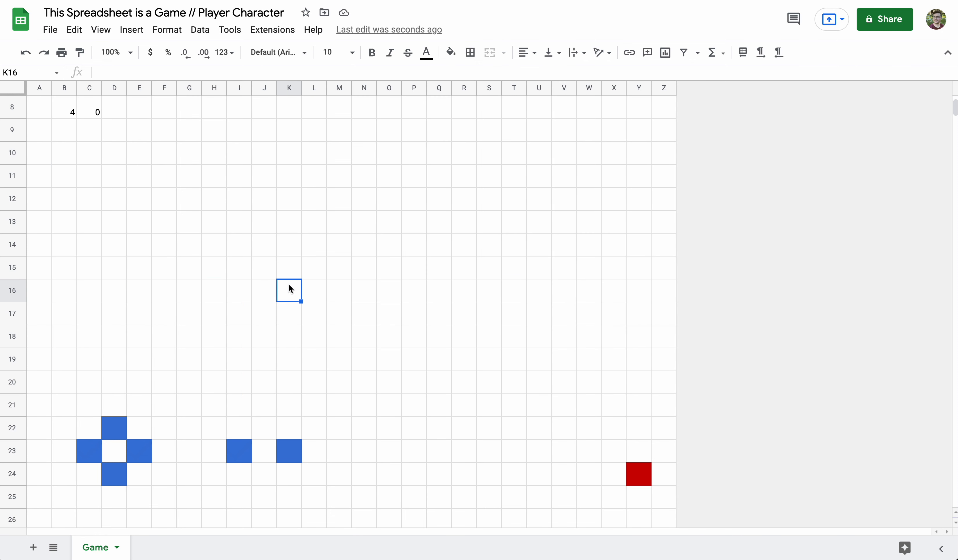
{"action": "left_click", "coordinate": [13, 218]}
{"action": "right_click", "coordinate": [13, 219]}
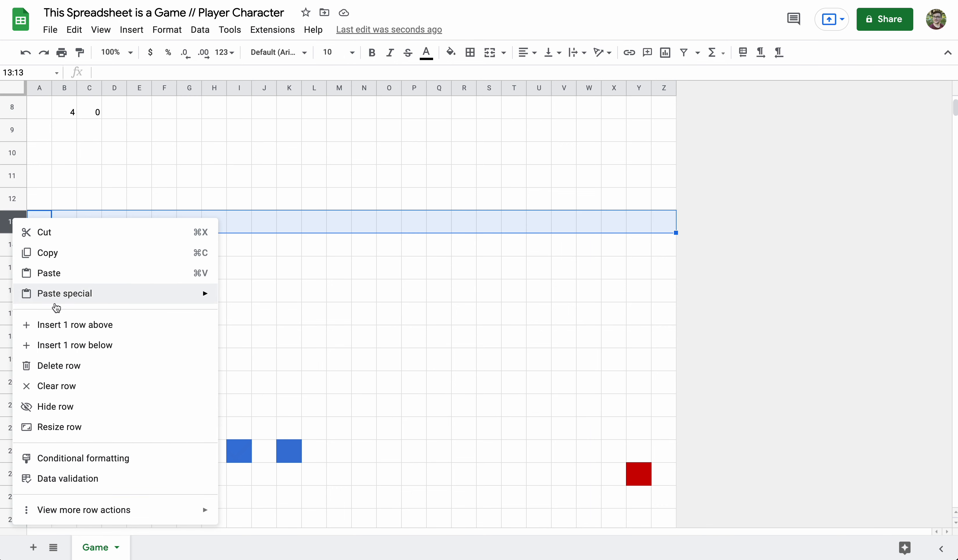
{"action": "left_click", "coordinate": [57, 329]}
{"action": "right_click", "coordinate": [4, 225]}
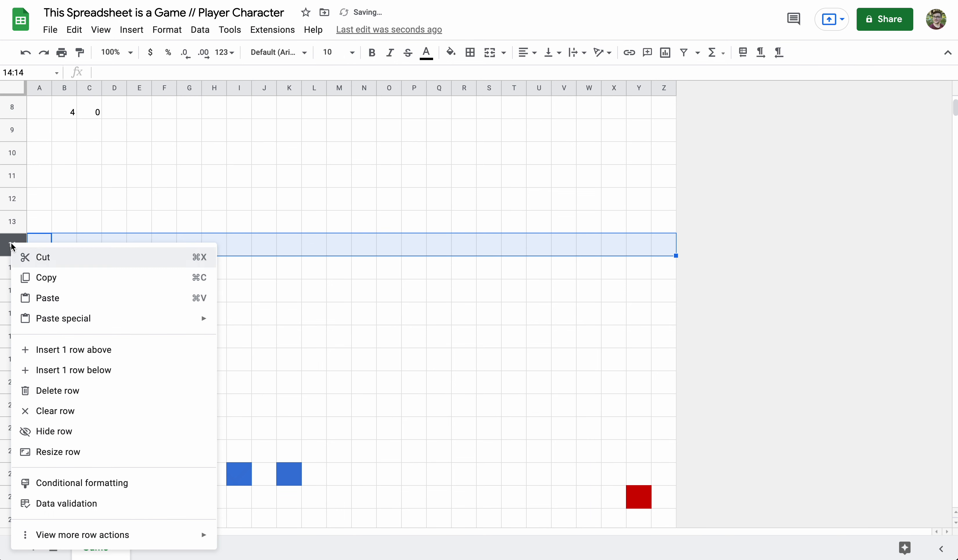
{"action": "left_click", "coordinate": [53, 349]}
Step: Add an outer border around B10:Y22 to frame the play area
{"action": "left_click_drag", "start_coordinate": [66, 157], "coordinate": [635, 435]}
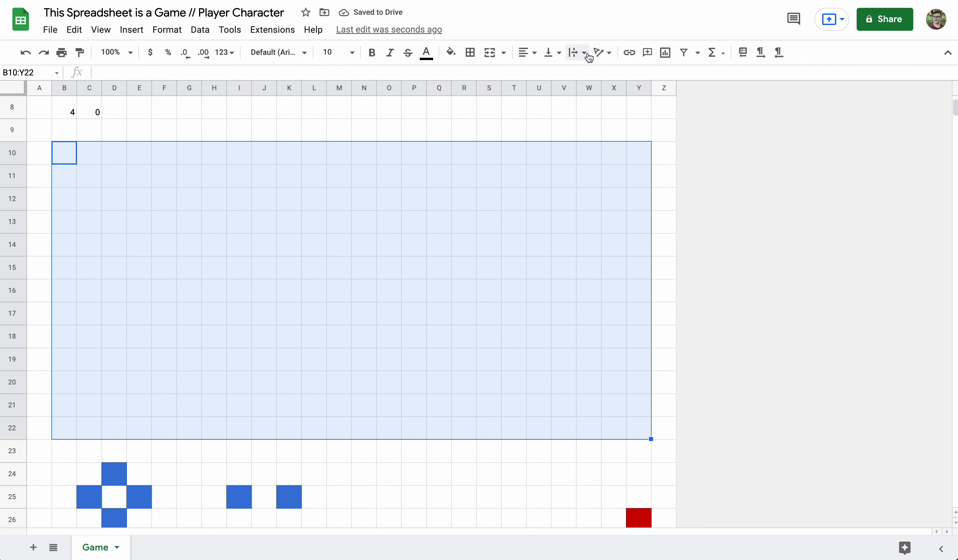
{"action": "left_click", "coordinate": [471, 52]}
{"action": "left_click", "coordinate": [536, 77]}
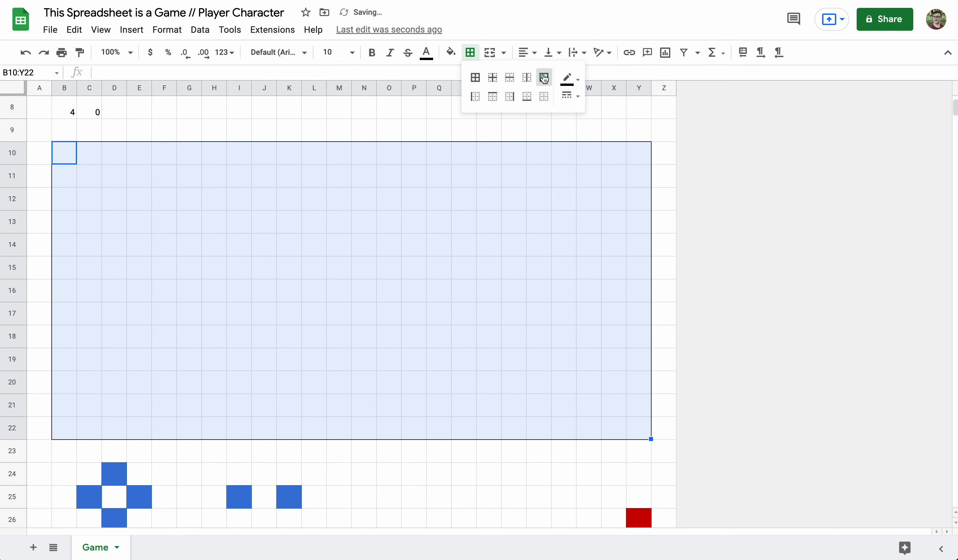
{"action": "left_click", "coordinate": [359, 230]}
Step: Number the play area's columns from 0 to 23 across B9:Y9
{"action": "scroll", "coordinate": [359, 231], "scroll_direction": "up", "scroll_amount": 5}
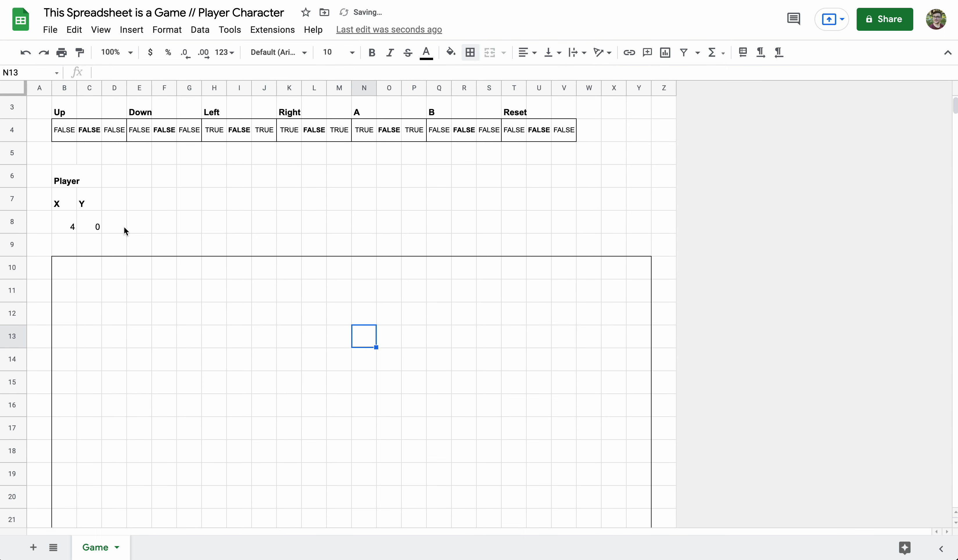
{"action": "left_click", "coordinate": [72, 249]}
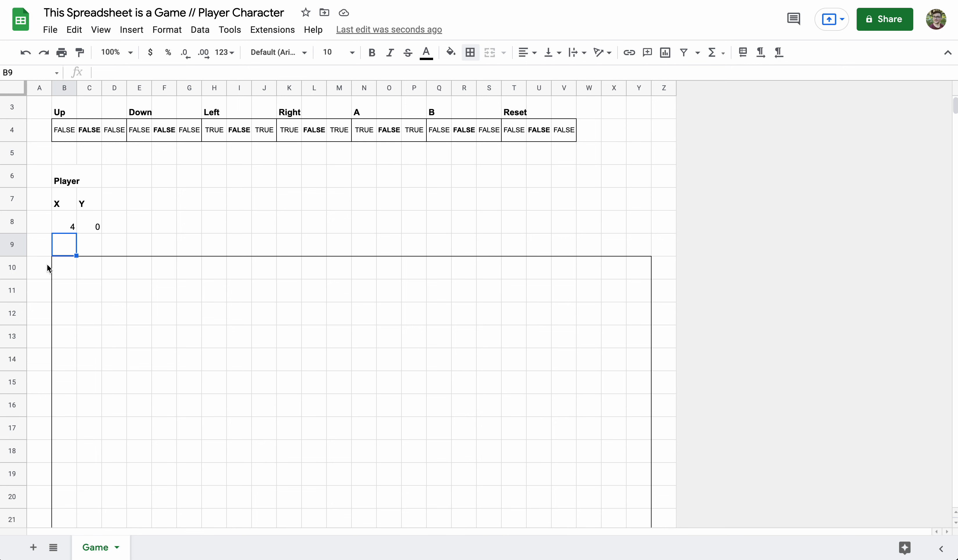
{"action": "type", "text": "0"}
{"action": "key", "text": "Tab"}
{"action": "type", "text": "12"}
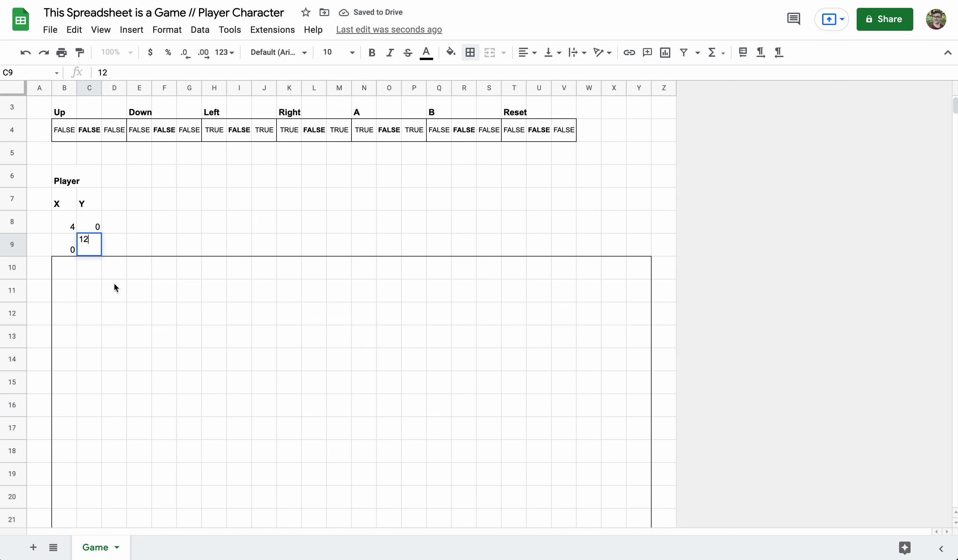
{"action": "key", "text": "Tab"}
{"action": "type", "text": "2"}
{"action": "key", "text": "Tab"}
{"action": "type", "text": "3"}
{"action": "key", "text": "Tab"}
{"action": "left_click_drag", "start_coordinate": [96, 249], "coordinate": [648, 257]}
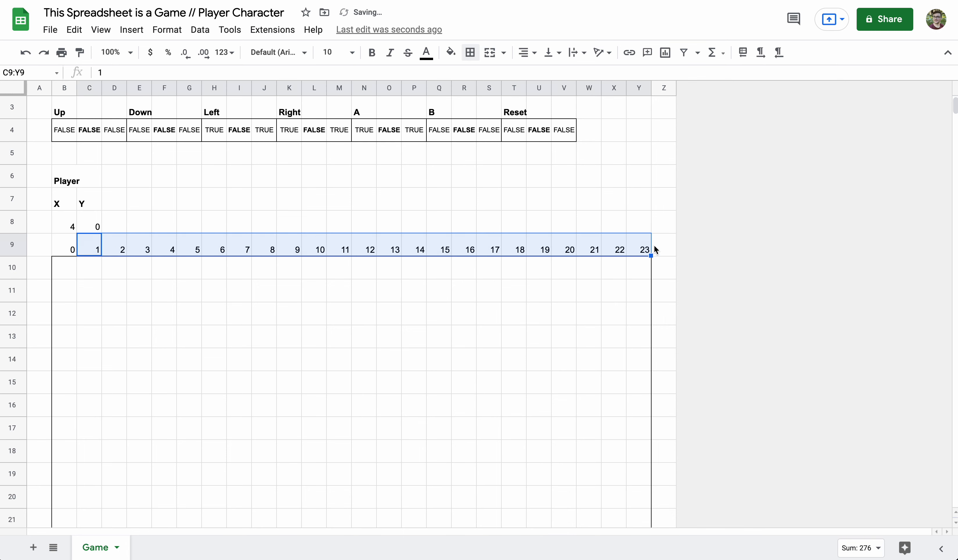
{"action": "left_click", "coordinate": [147, 319]}
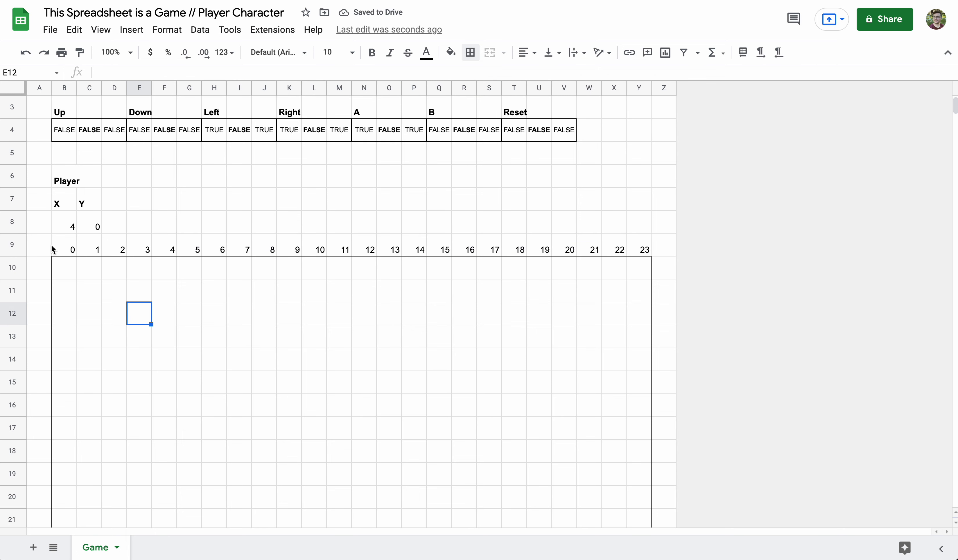
Step: Number the play area's rows from 0 to 12 down A10:A22
{"action": "left_click", "coordinate": [38, 277]}
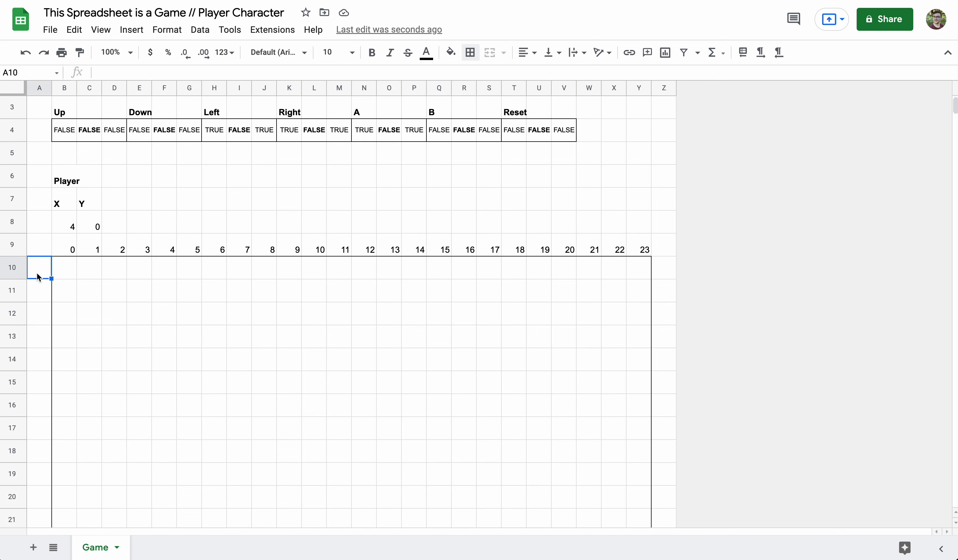
{"action": "type", "text": "0"}
{"action": "key", "text": "Return"}
{"action": "type", "text": "1"}
{"action": "key", "text": "Return"}
{"action": "type", "text": "2"}
{"action": "key", "text": "Return"}
{"action": "type", "text": "3"}
{"action": "scroll", "coordinate": [96, 203], "scroll_direction": "down", "scroll_amount": 3}
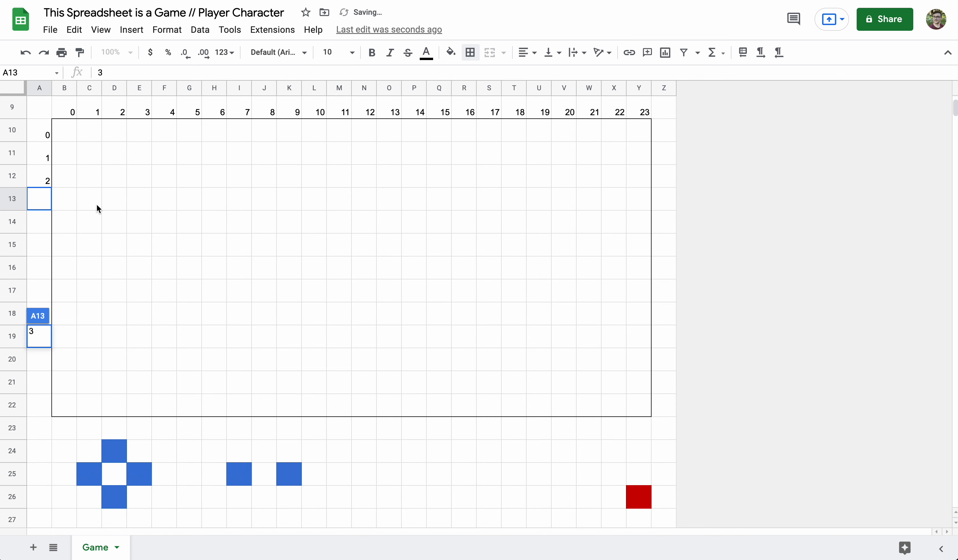
{"action": "left_click", "coordinate": [114, 153]}
{"action": "left_click_drag", "start_coordinate": [40, 162], "coordinate": [43, 409]}
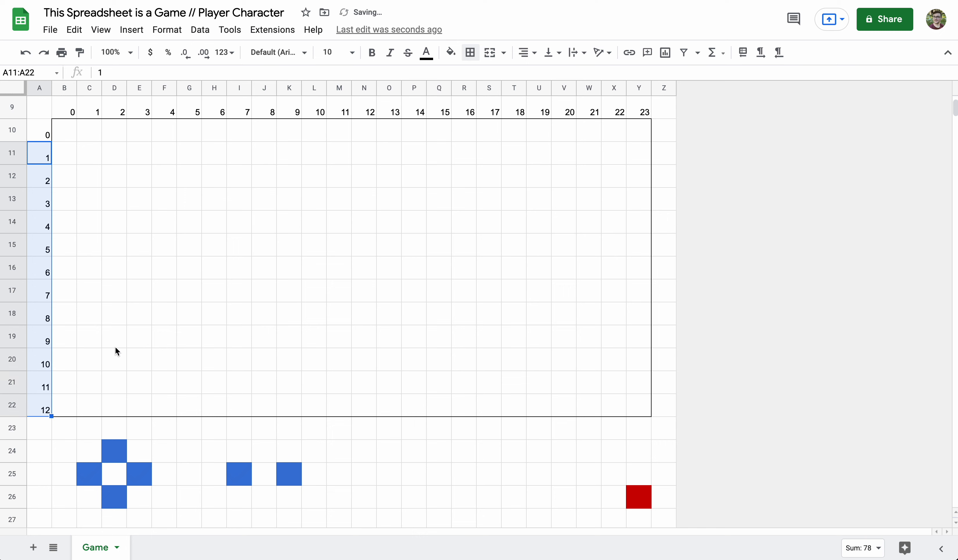
{"action": "left_click", "coordinate": [112, 333]}
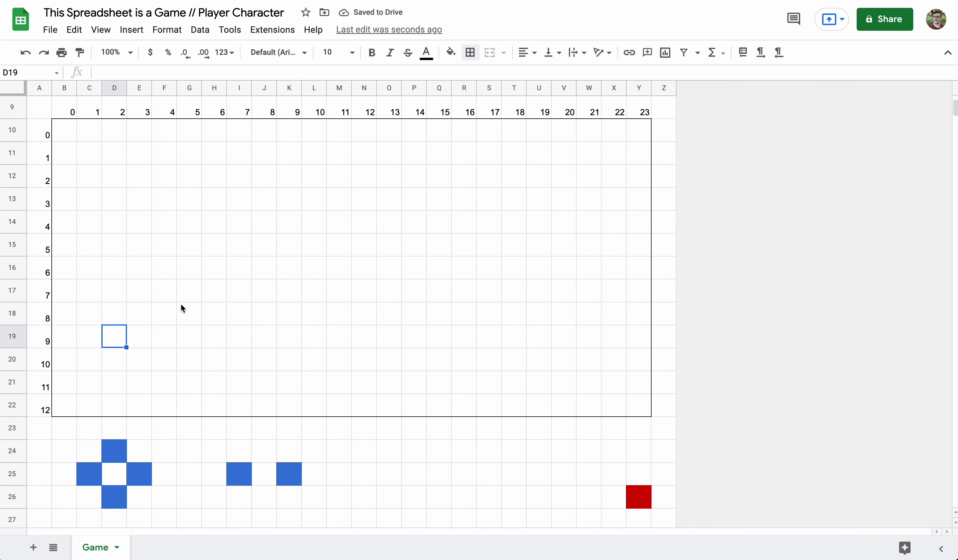
Step: Insert a row above row 22 inside the play area and number A22 and A23 as 12 and 13
{"action": "scroll", "coordinate": [181, 308], "scroll_direction": "up", "scroll_amount": 2}
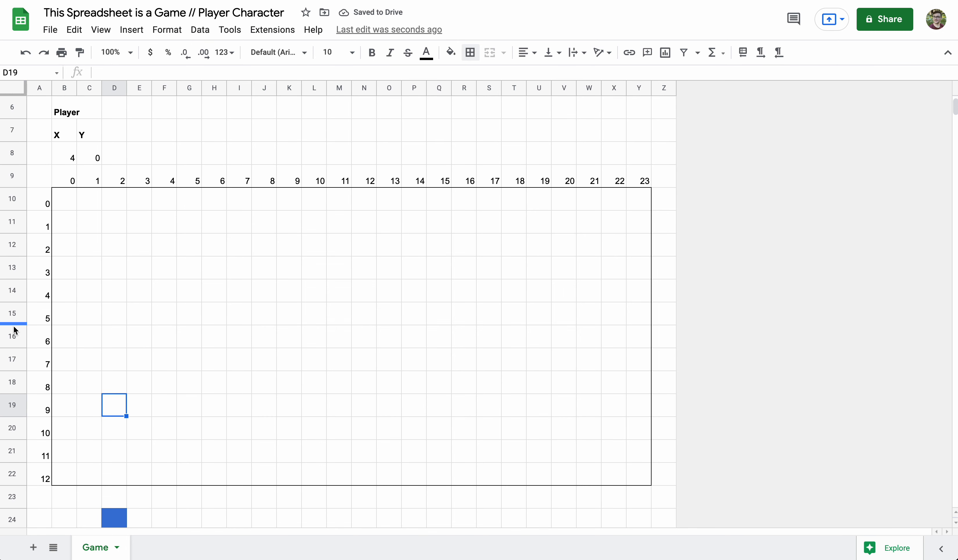
{"action": "scroll", "coordinate": [32, 435], "scroll_direction": "down", "scroll_amount": 3}
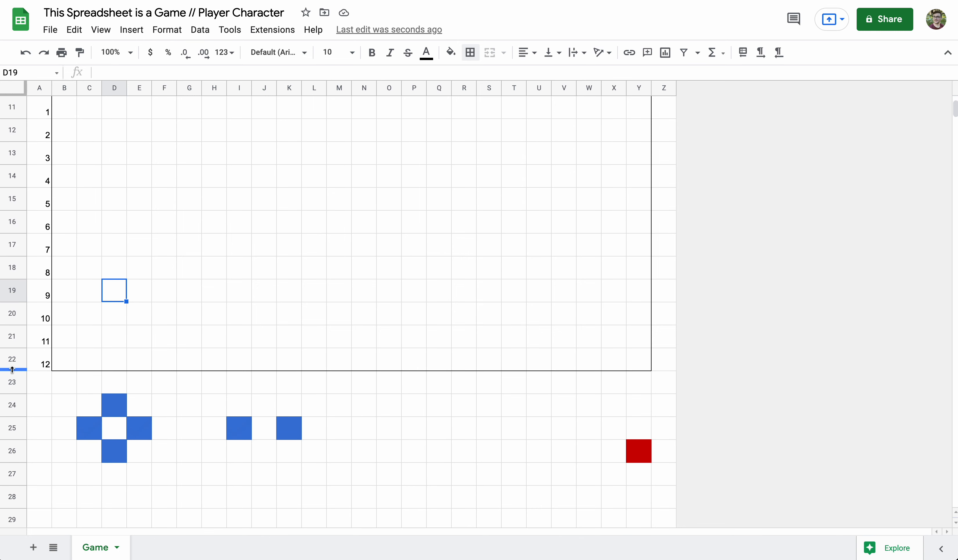
{"action": "left_click", "coordinate": [13, 361]}
{"action": "right_click", "coordinate": [12, 361]}
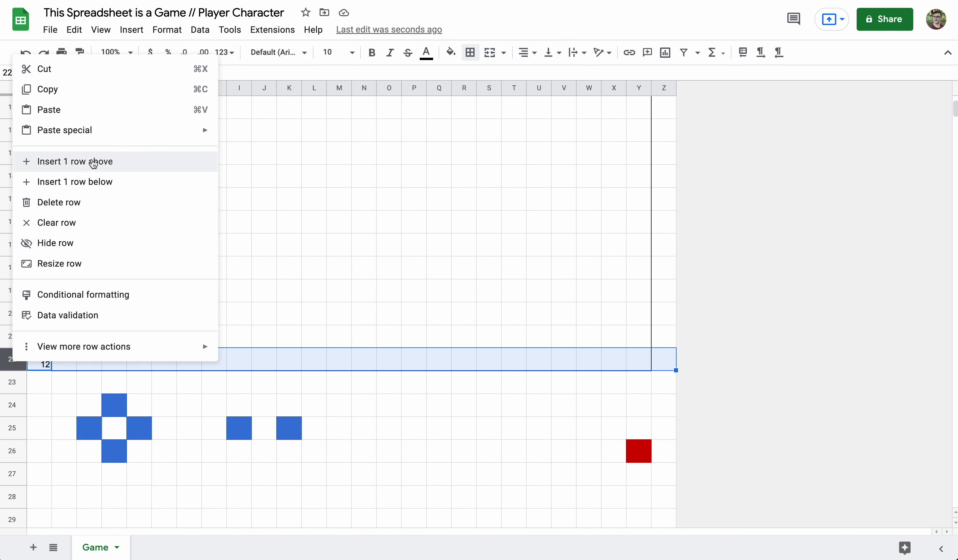
{"action": "left_click", "coordinate": [101, 160]}
{"action": "type", "text": "12"}
{"action": "key", "text": "Return"}
{"action": "type", "text": "13"}
{"action": "left_click", "coordinate": [86, 369]}
{"action": "scroll", "coordinate": [108, 324], "scroll_direction": "up", "scroll_amount": 4}
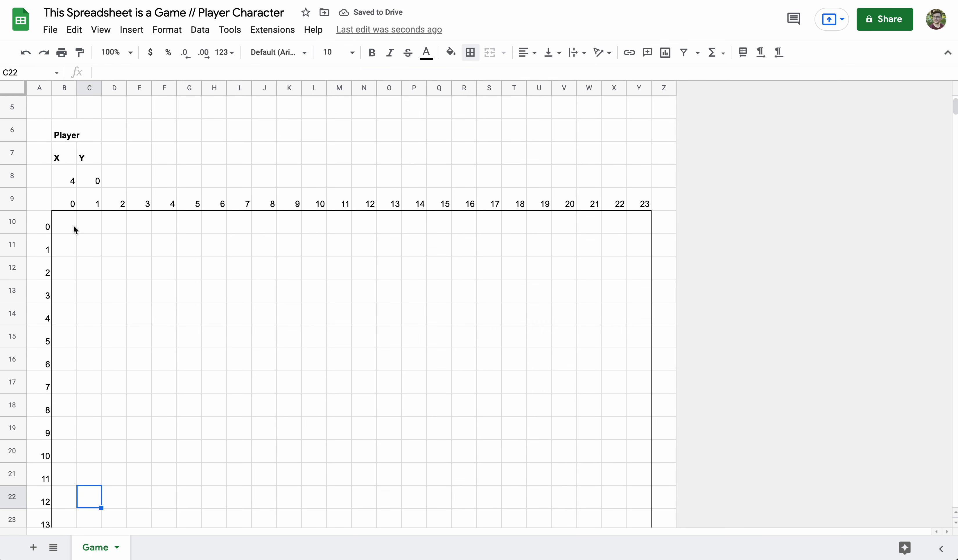
{"action": "scroll", "coordinate": [474, 399], "scroll_direction": "down", "scroll_amount": 5}
{"action": "scroll", "coordinate": [476, 400], "scroll_direction": "up", "scroll_amount": 1}
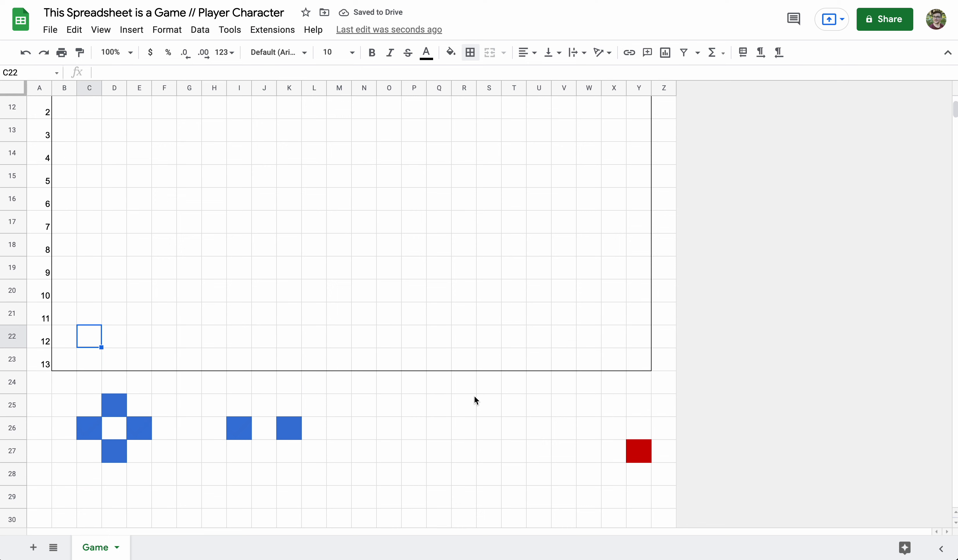
Step: Add a bold Sprite label in D7 beside the player's X and Y labels
{"action": "scroll", "coordinate": [474, 397], "scroll_direction": "up", "scroll_amount": 5}
{"action": "left_click", "coordinate": [69, 227]}
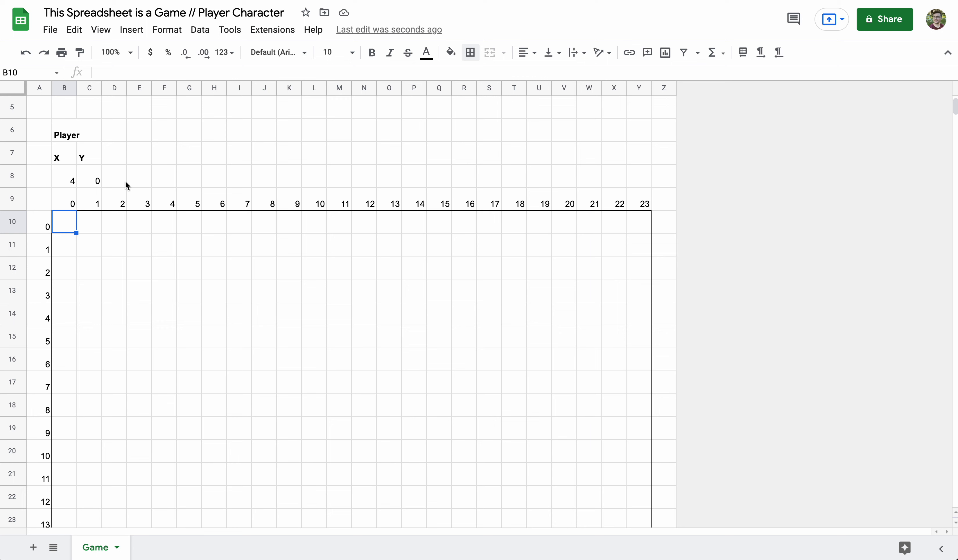
{"action": "left_click", "coordinate": [137, 157]}
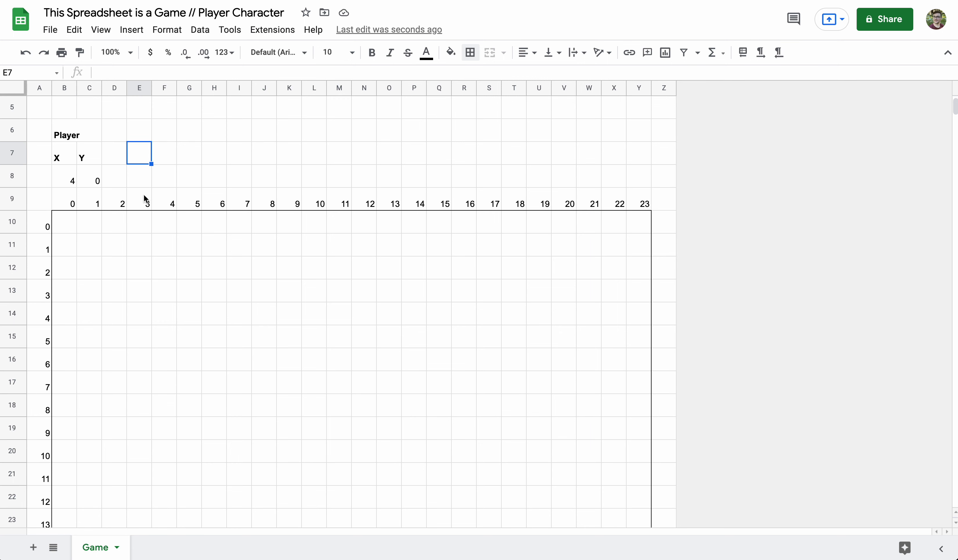
{"action": "left_click", "coordinate": [117, 159]}
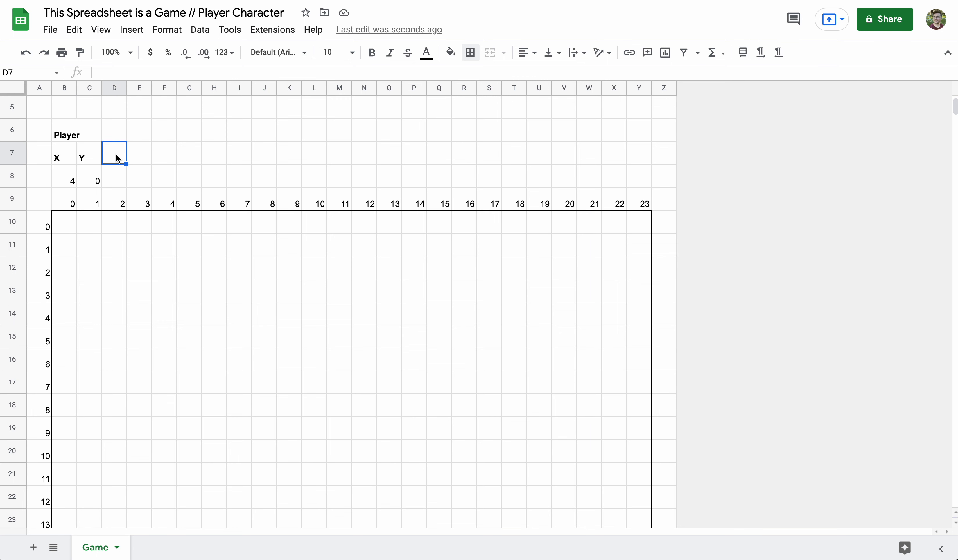
{"action": "type", "text": "Sprite"}
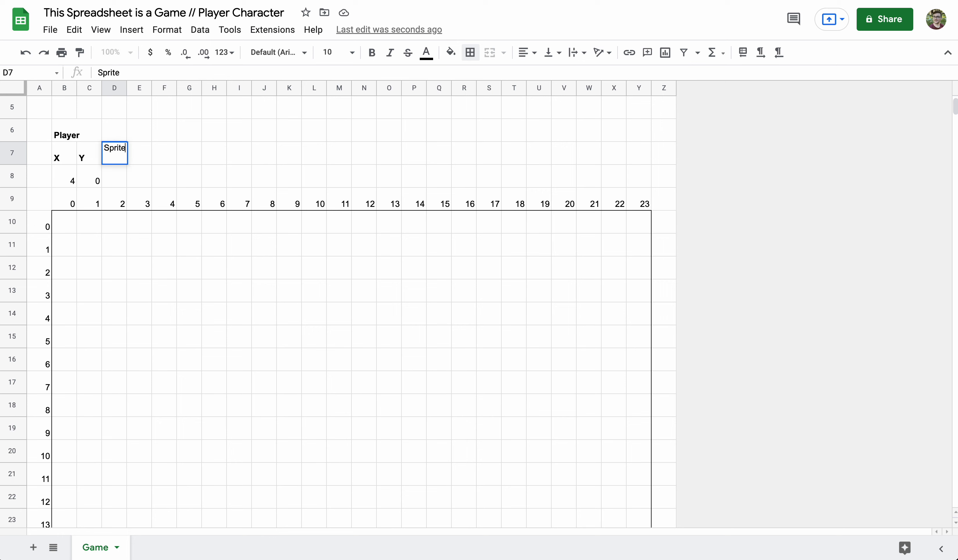
{"action": "key", "text": "Return"}
{"action": "left_click", "coordinate": [121, 149]}
{"action": "key", "text": "ctrl+b"}
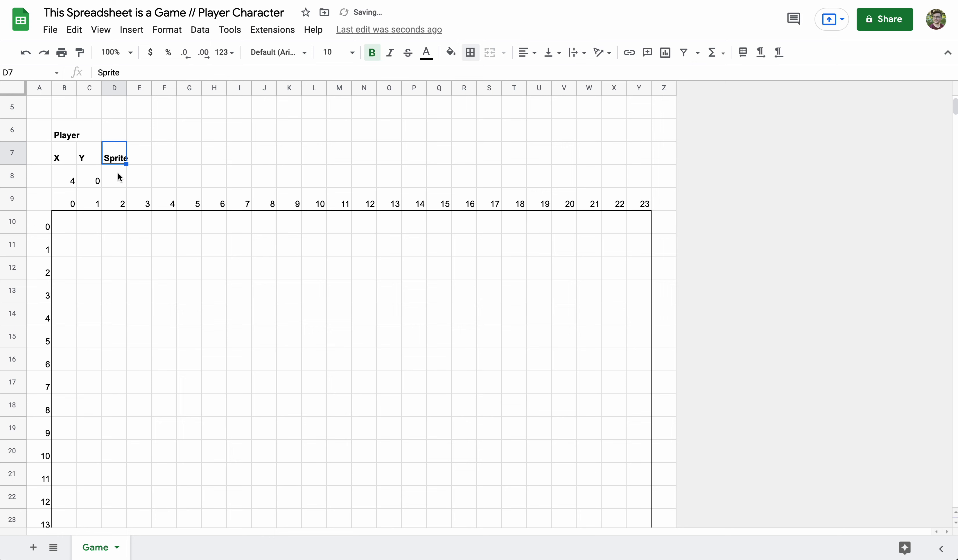
Step: Insert the rightmost character emoji found by searching for wizard into D8 as the player's sprite
{"action": "left_click", "coordinate": [117, 173]}
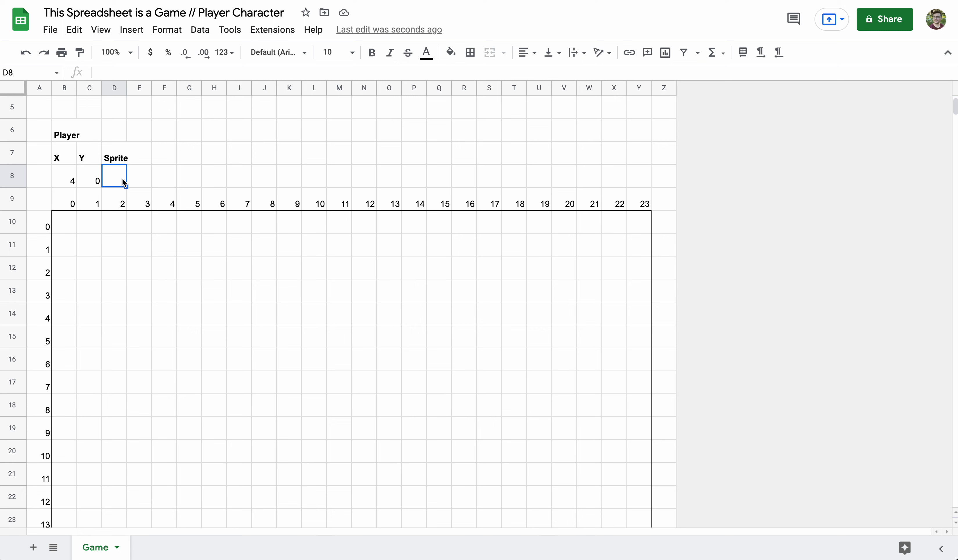
{"action": "key", "text": "ctrl+super+space"}
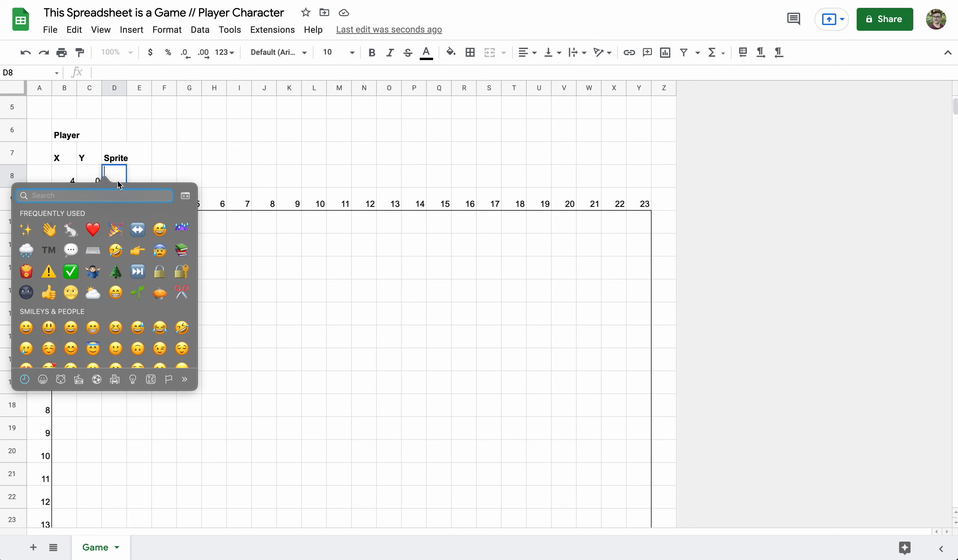
{"action": "type", "text": "wizard"}
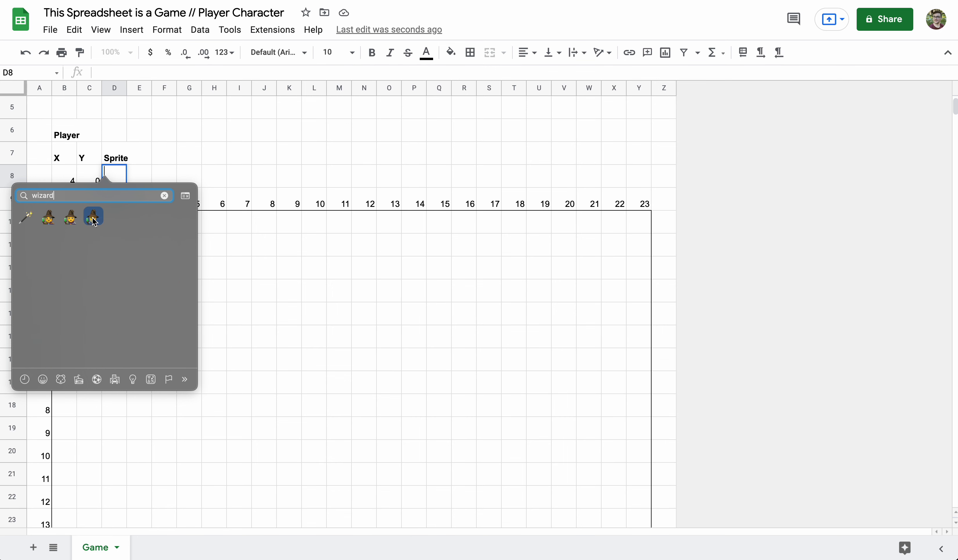
{"action": "left_click", "coordinate": [92, 218]}
{"action": "left_click", "coordinate": [138, 186]}
Step: Set the font size of the sprite emoji in D8 to 18
{"action": "left_click", "coordinate": [119, 184]}
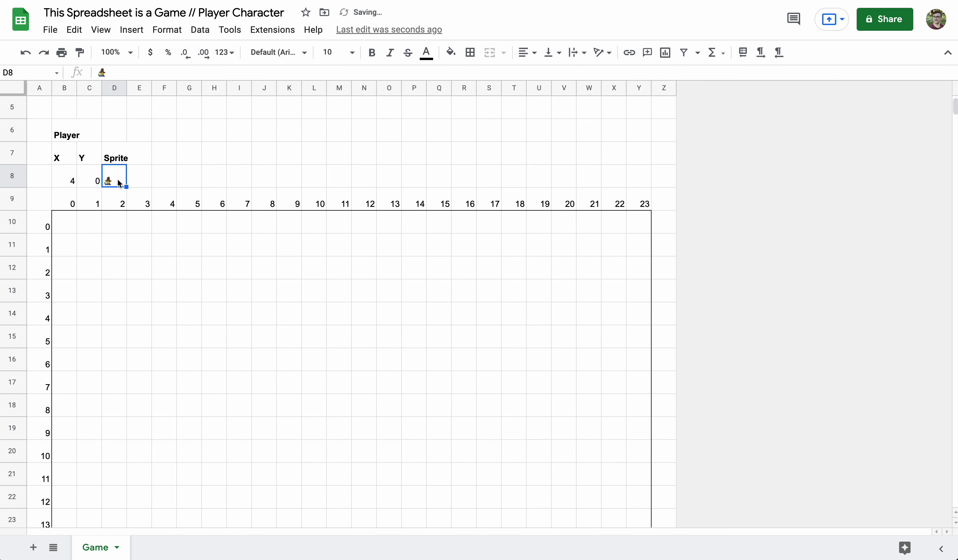
{"action": "left_click", "coordinate": [352, 53]}
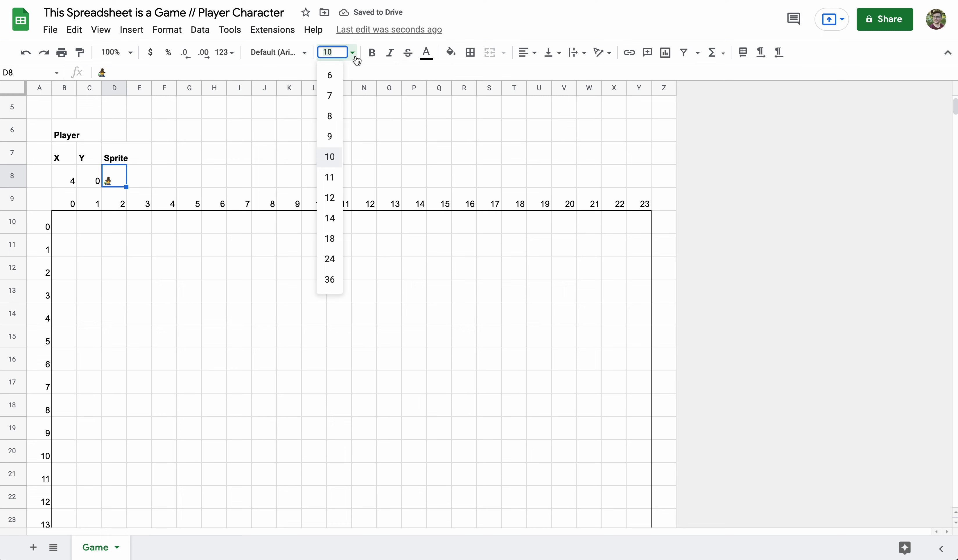
{"action": "left_click", "coordinate": [336, 280]}
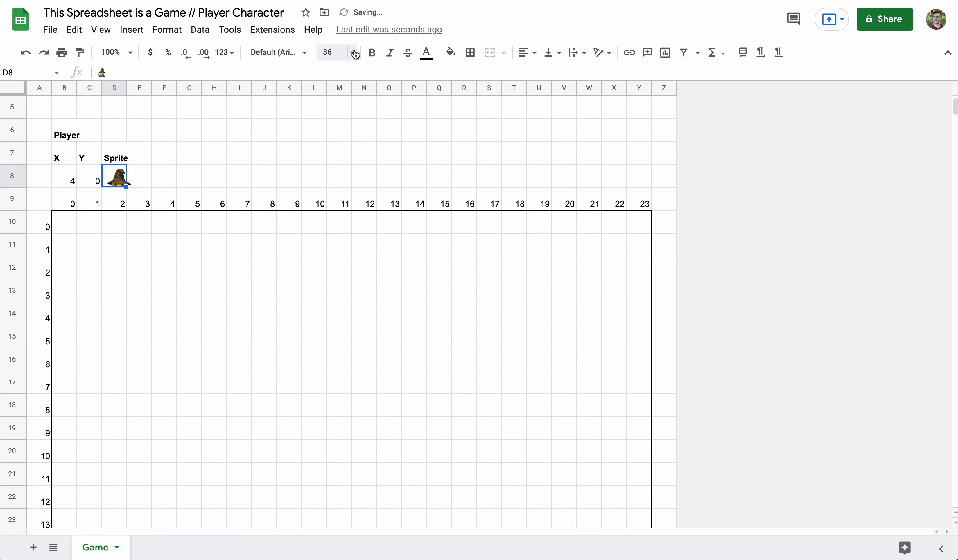
{"action": "left_click", "coordinate": [336, 53]}
{"action": "left_click", "coordinate": [339, 237]}
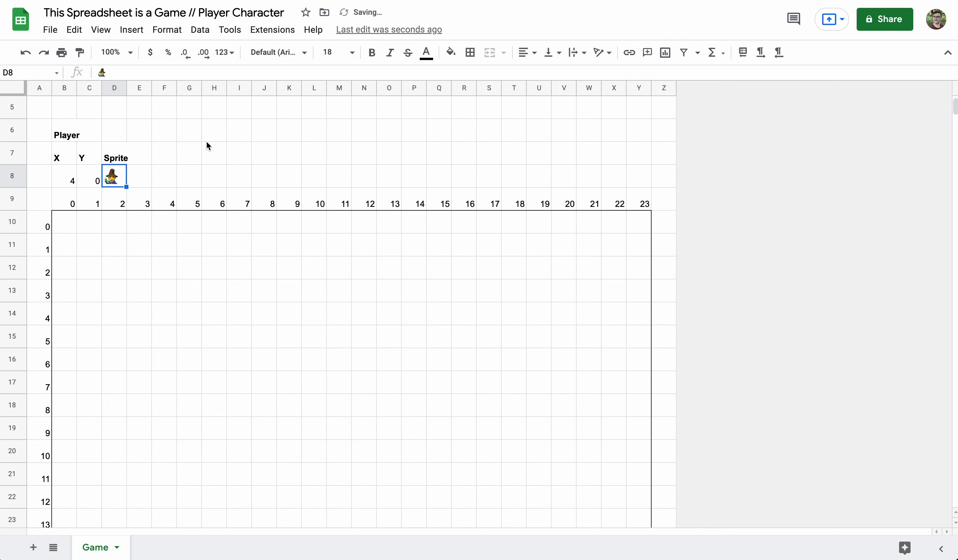
Step: Define cell D8 on the Game sheet as a named range called playerSprite
{"action": "left_click", "coordinate": [200, 31]}
{"action": "left_click", "coordinate": [241, 198]}
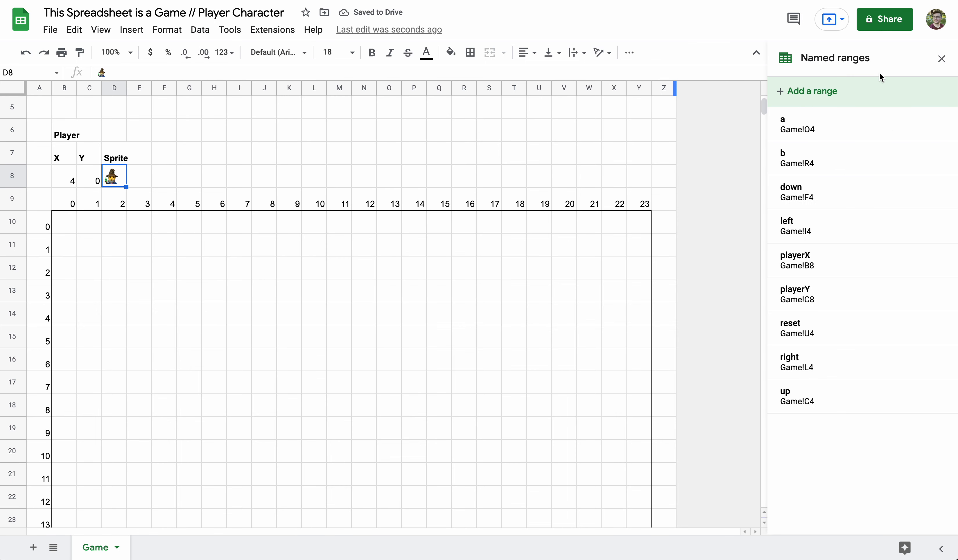
{"action": "left_click", "coordinate": [832, 92]}
{"action": "type", "text": "play"}
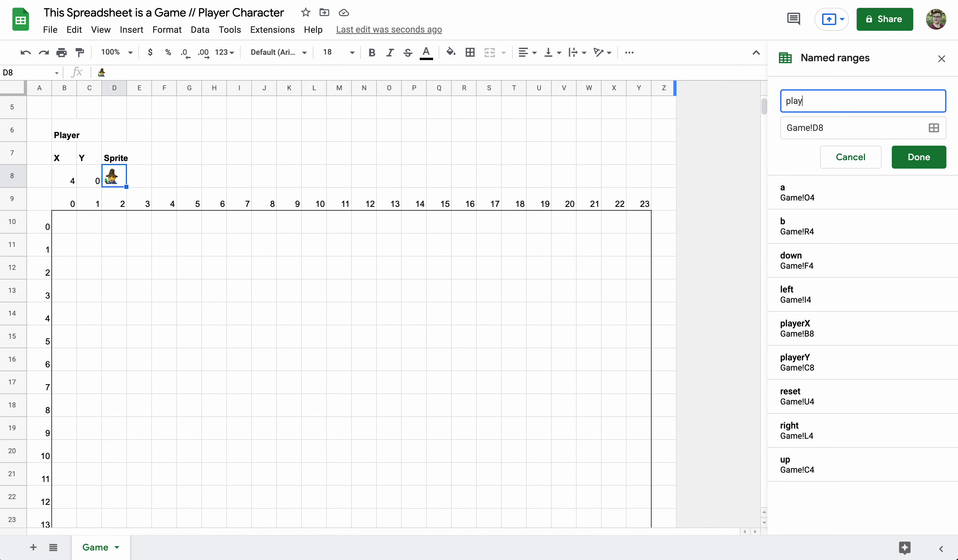
{"action": "type", "text": "erSprite"}
{"action": "left_click", "coordinate": [908, 161]}
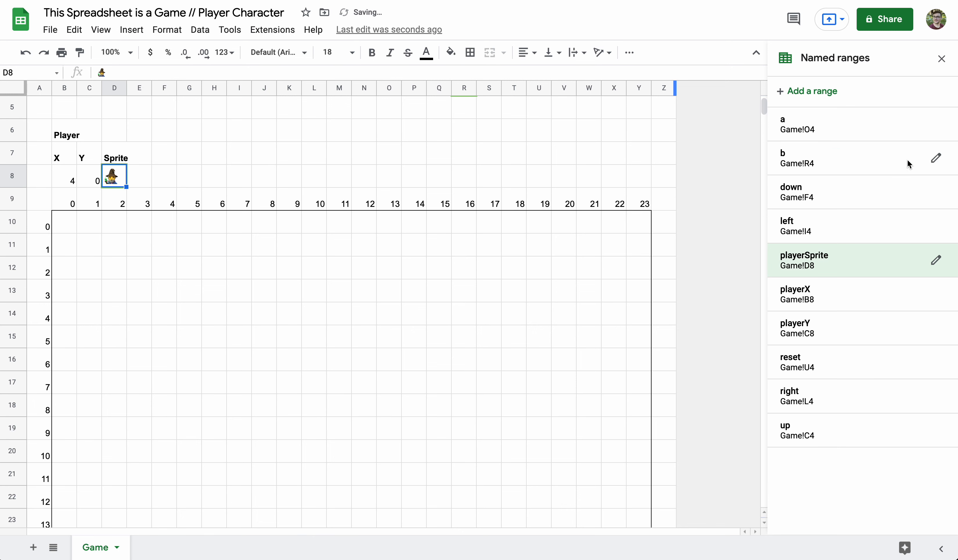
{"action": "left_click", "coordinate": [287, 259]}
Step: Begin an IF formula in the play area's first cell, B10, testing whether B9 equals playerX
{"action": "left_click", "coordinate": [76, 228]}
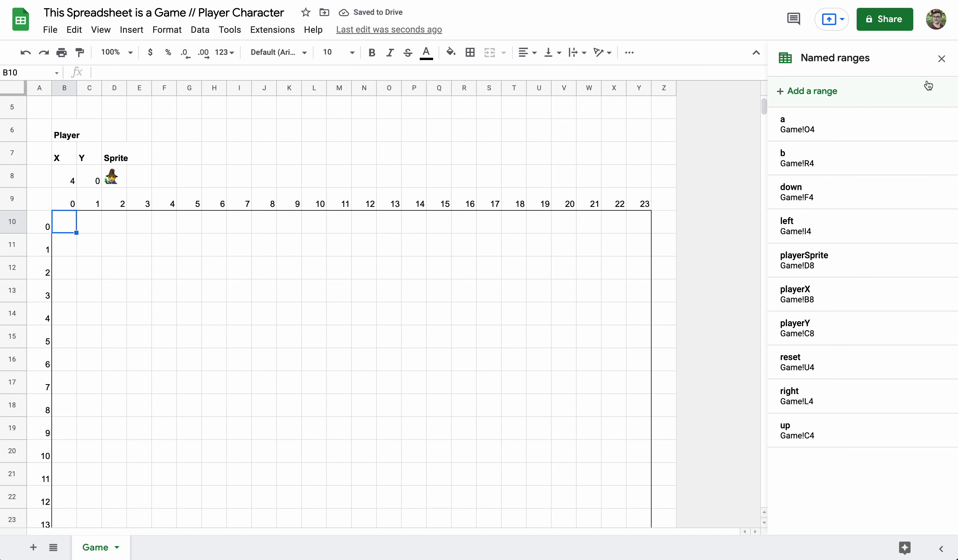
{"action": "left_click", "coordinate": [941, 59]}
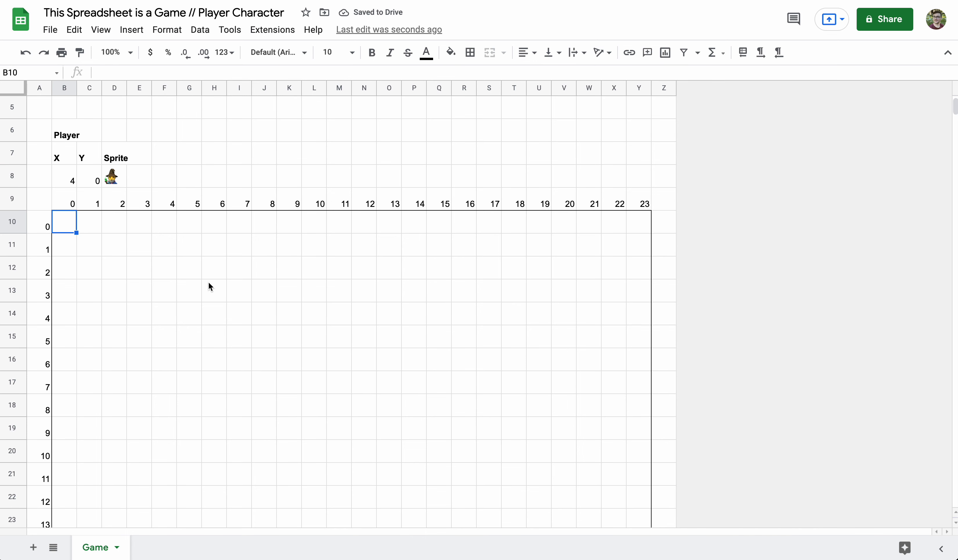
{"action": "type", "text": "="}
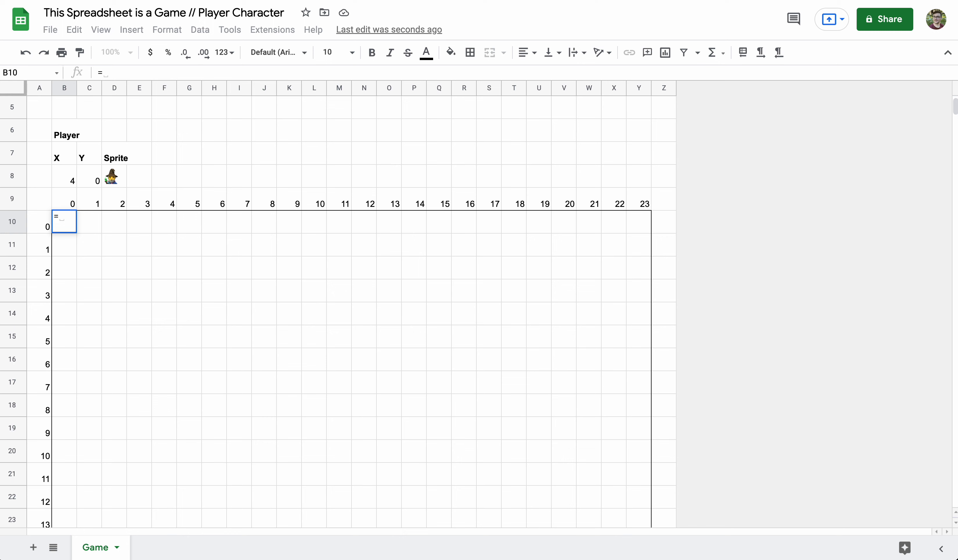
{"action": "type", "text": "IF("}
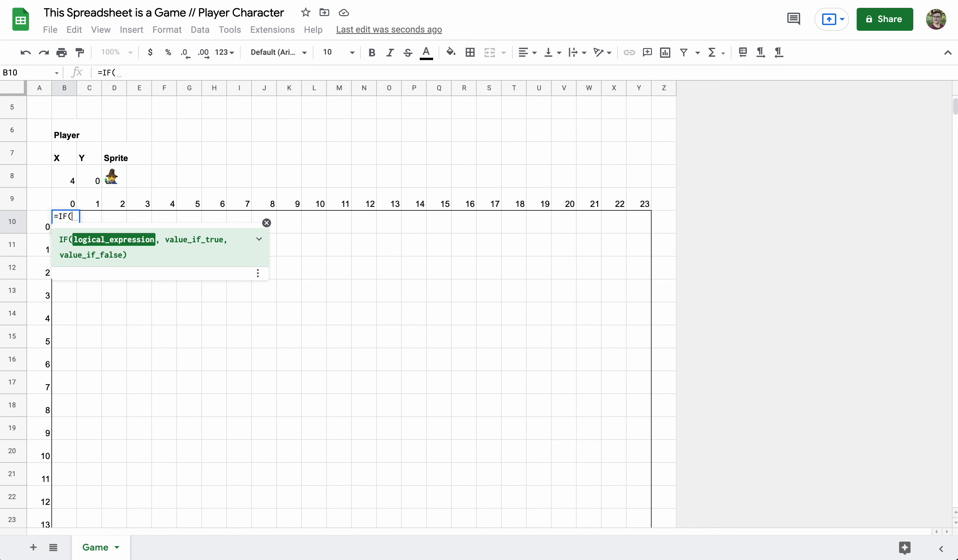
{"action": "left_click", "coordinate": [266, 223]}
{"action": "left_click", "coordinate": [73, 198]}
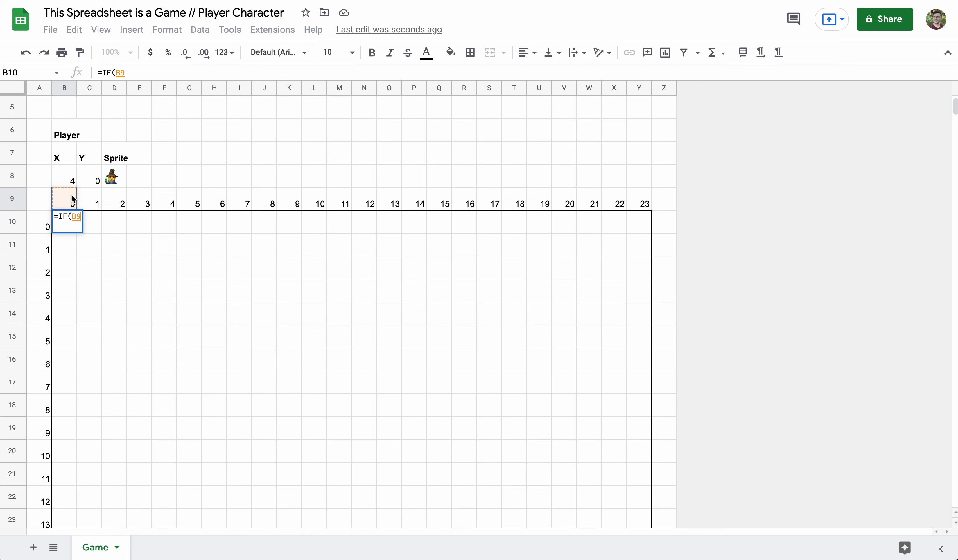
{"action": "type", "text": "=player"}
{"action": "key", "text": "Tab"}
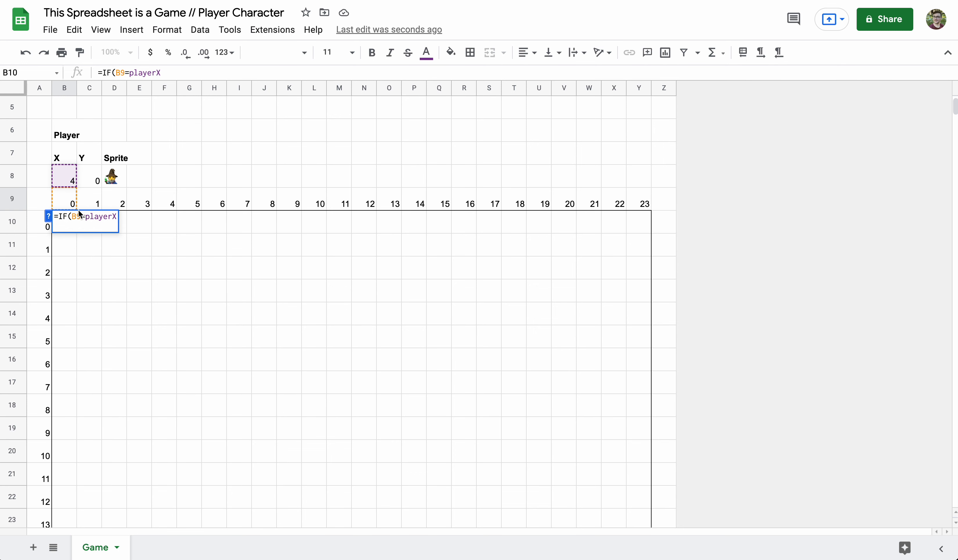
Step: Wrap the B10 formula's test in AND and add A10=playerY as its second condition
{"action": "left_click", "coordinate": [70, 215]}
{"action": "type", "text": "AND("}
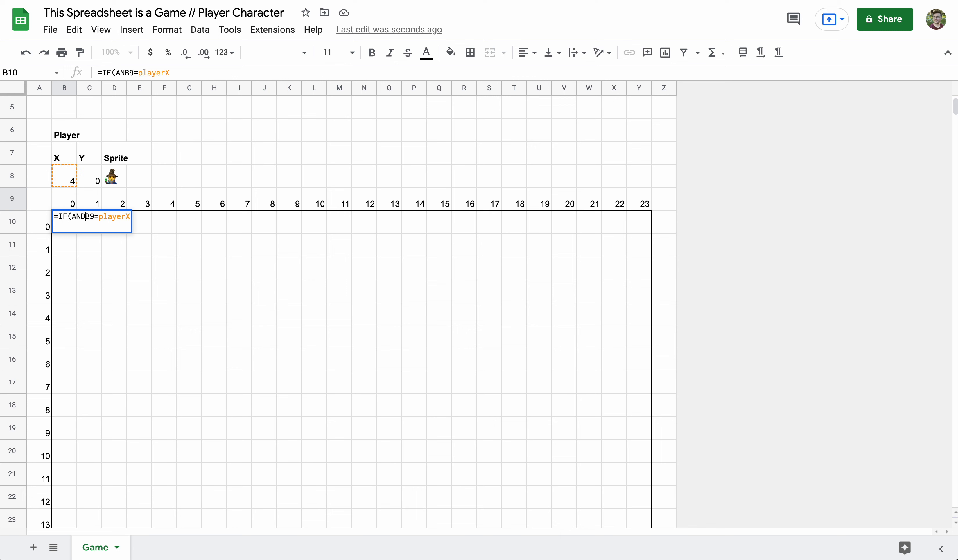
{"action": "left_click", "coordinate": [134, 216]}
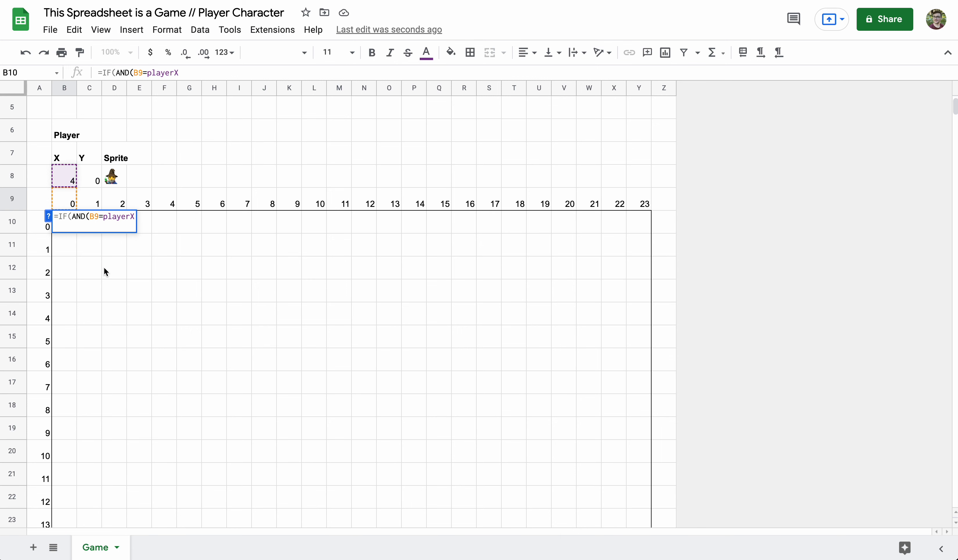
{"action": "type", "text": ","}
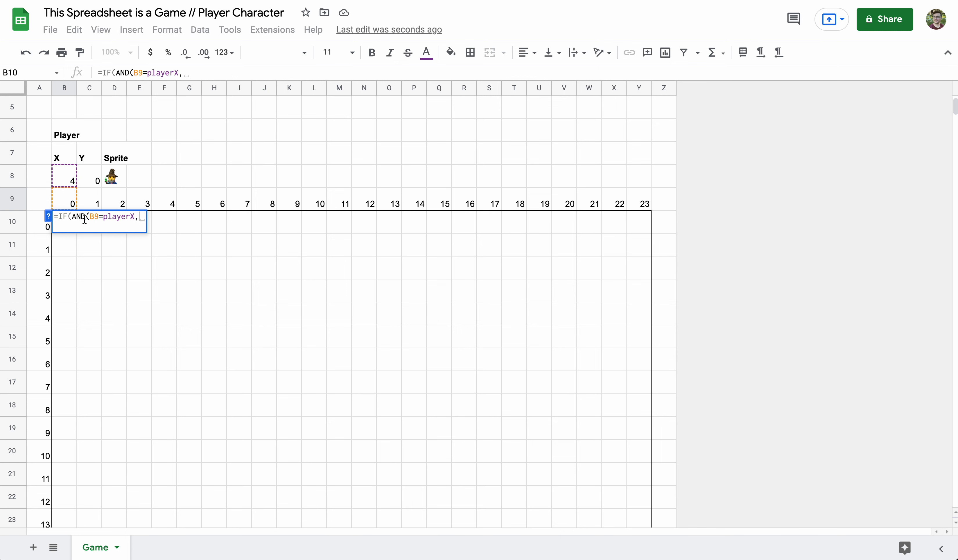
{"action": "left_click", "coordinate": [35, 229]}
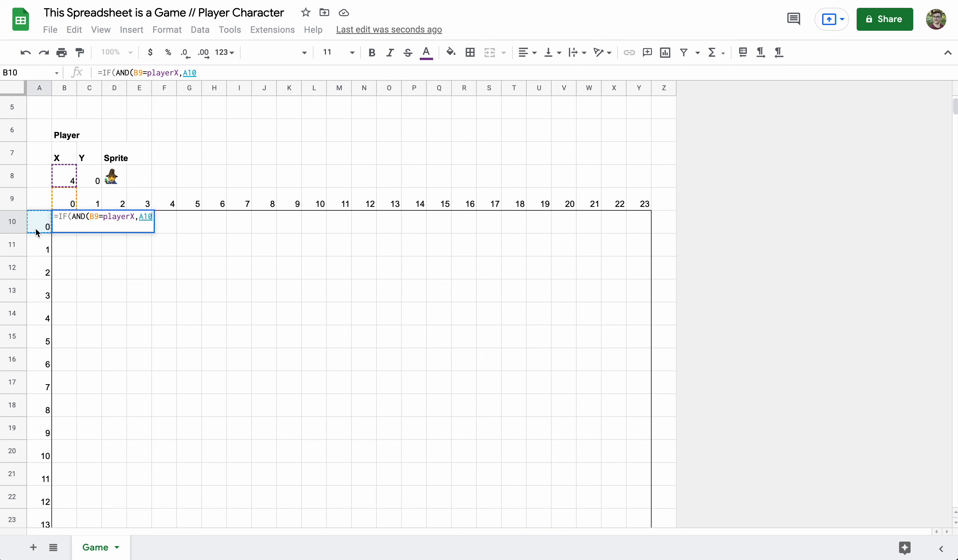
{"action": "type", "text": "=player"}
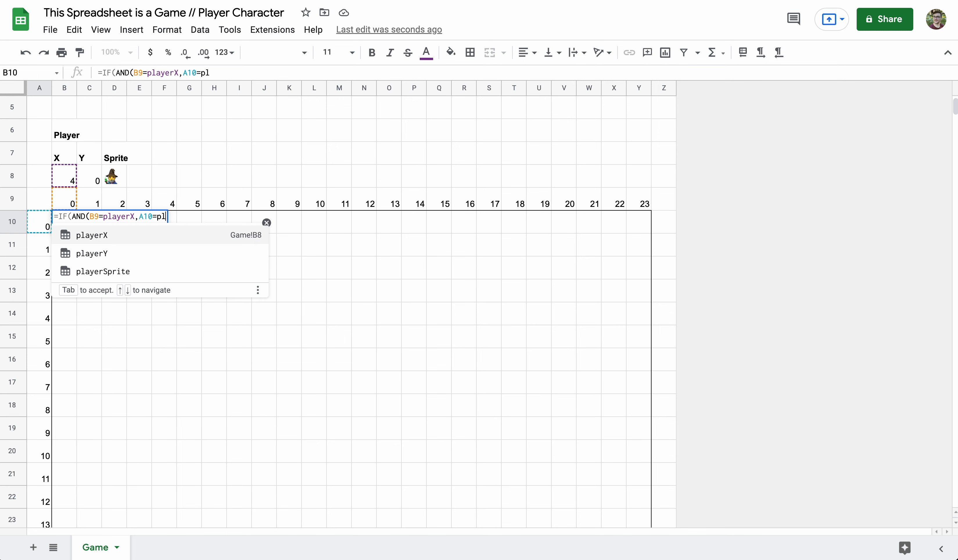
{"action": "type", "text": "Y)"}
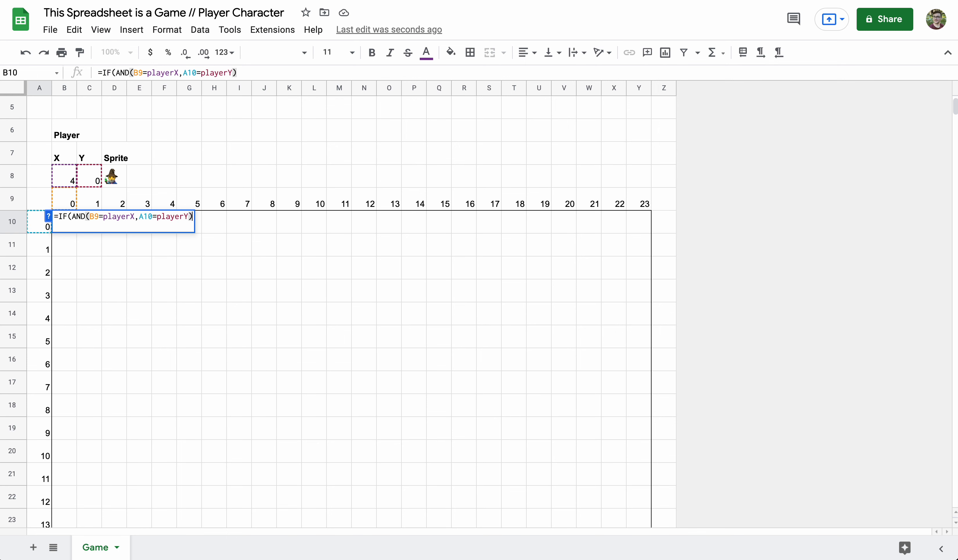
Step: Complete the B10 IF formula to return playerSprite when true and an empty string "" when false
{"action": "type", "text": ", "}
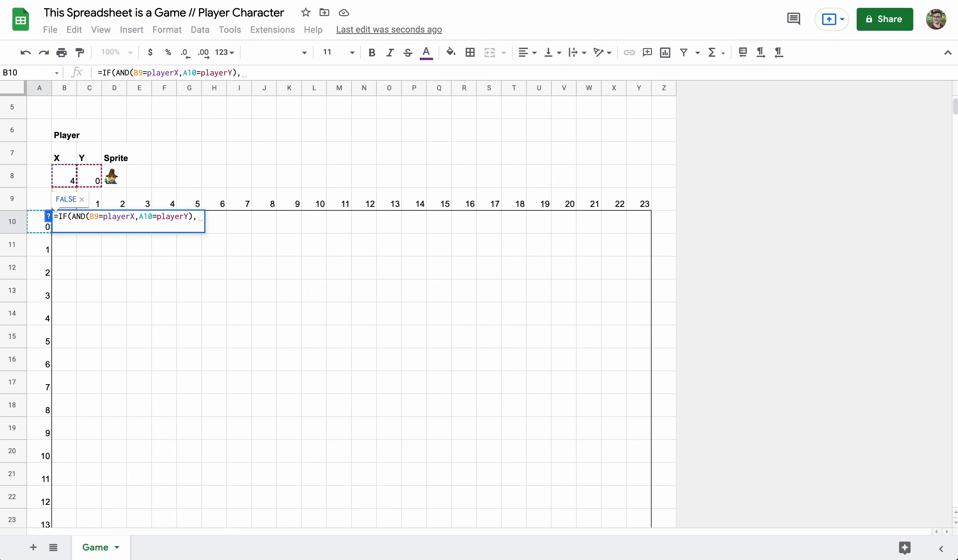
{"action": "type", "text": "player"}
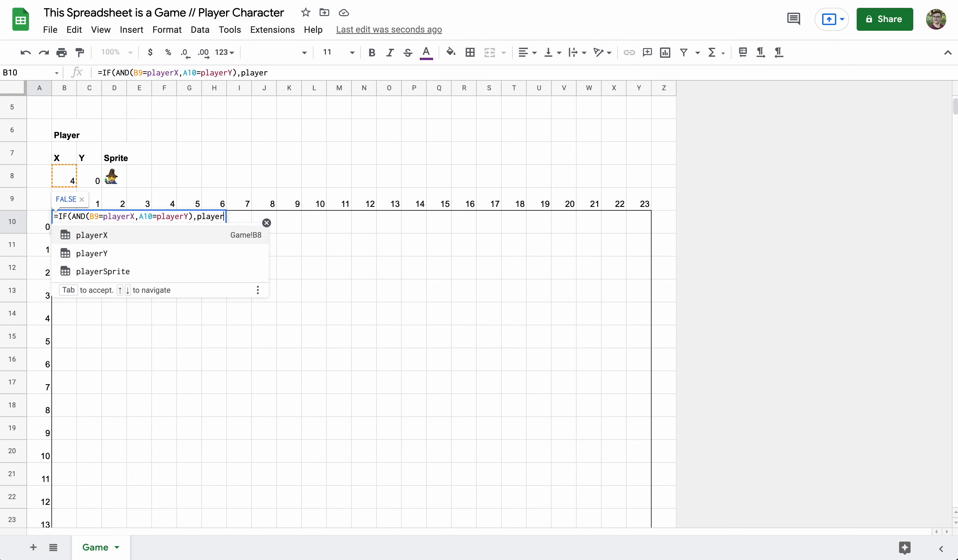
{"action": "type", "text": "Sprite,"}
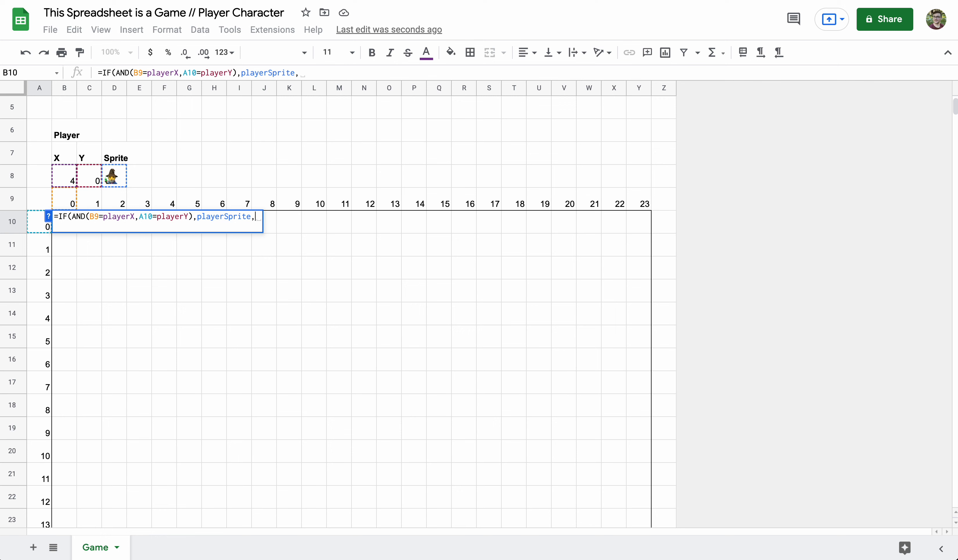
{"action": "key", "text": "BackSpace"}
{"action": "type", "text": "\"\")"}
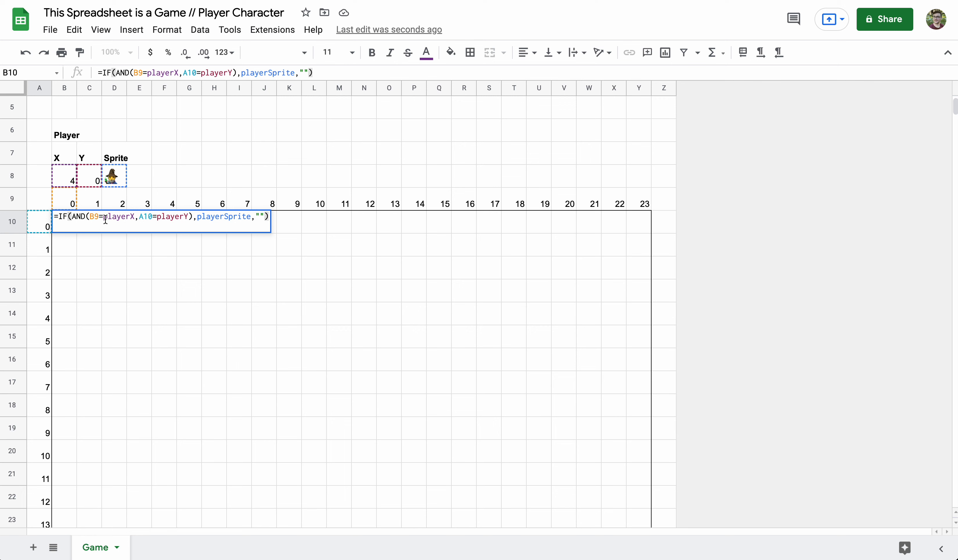
Step: Make the B10 formula's references mixed as B$9 and $A10, and commit the formula
{"action": "left_click", "coordinate": [93, 219]}
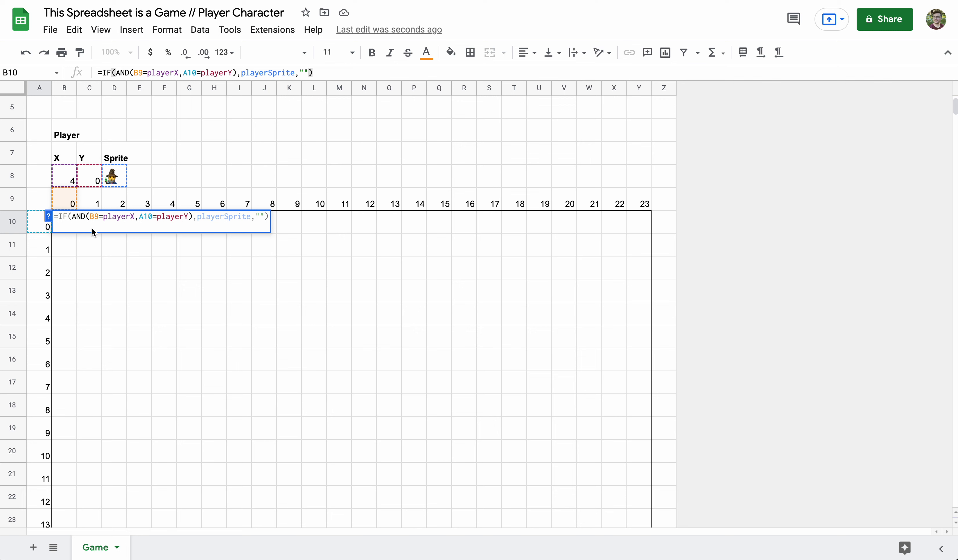
{"action": "type", "text": "$"}
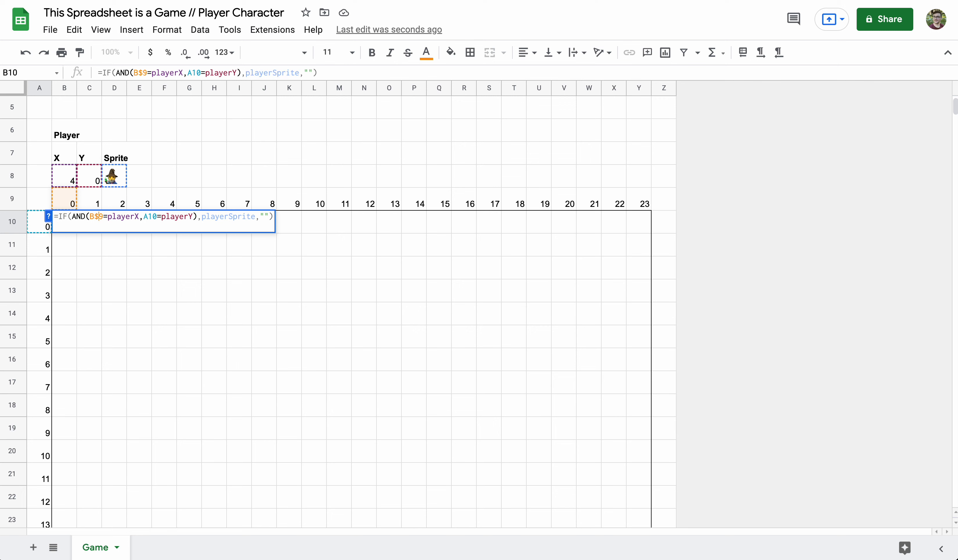
{"action": "left_click", "coordinate": [144, 218]}
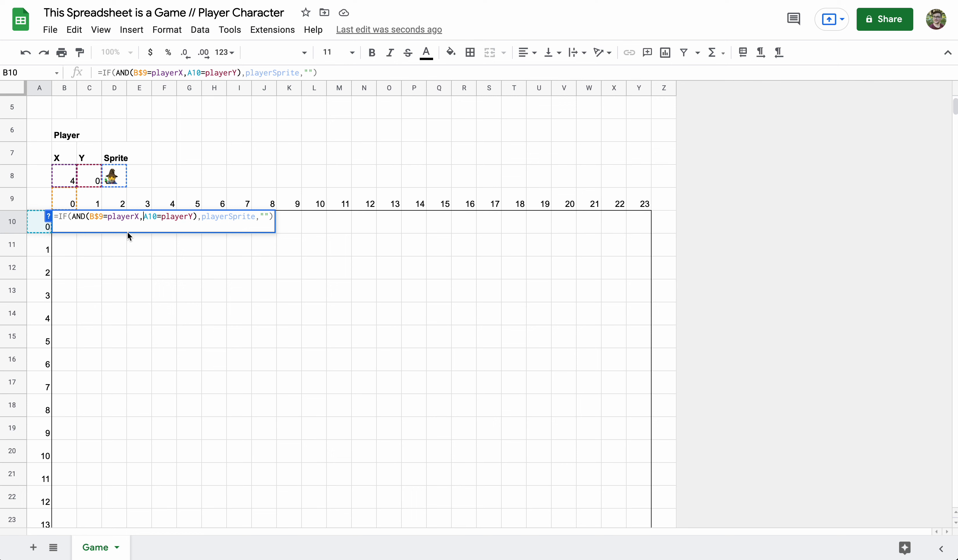
{"action": "type", "text": "$"}
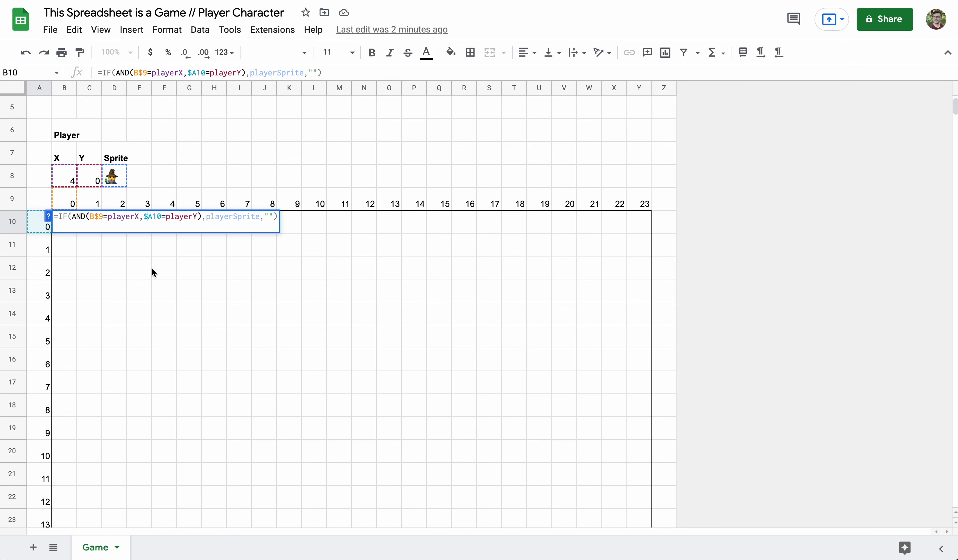
{"action": "key", "text": "Return"}
Step: Fill the B10 formula across row 10 to column Y and down to row 23, covering B10:Y23
{"action": "left_click", "coordinate": [74, 230]}
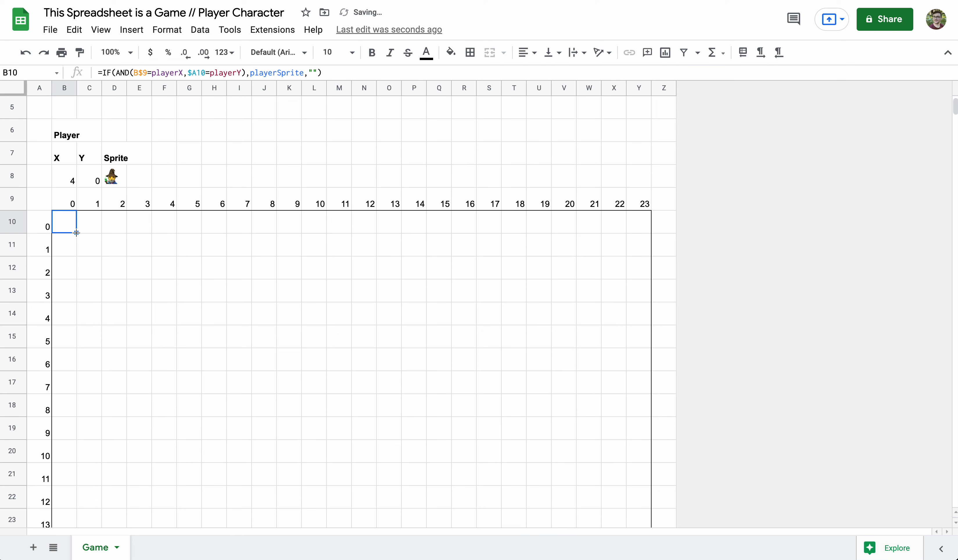
{"action": "left_click_drag", "start_coordinate": [76, 233], "coordinate": [638, 221]}
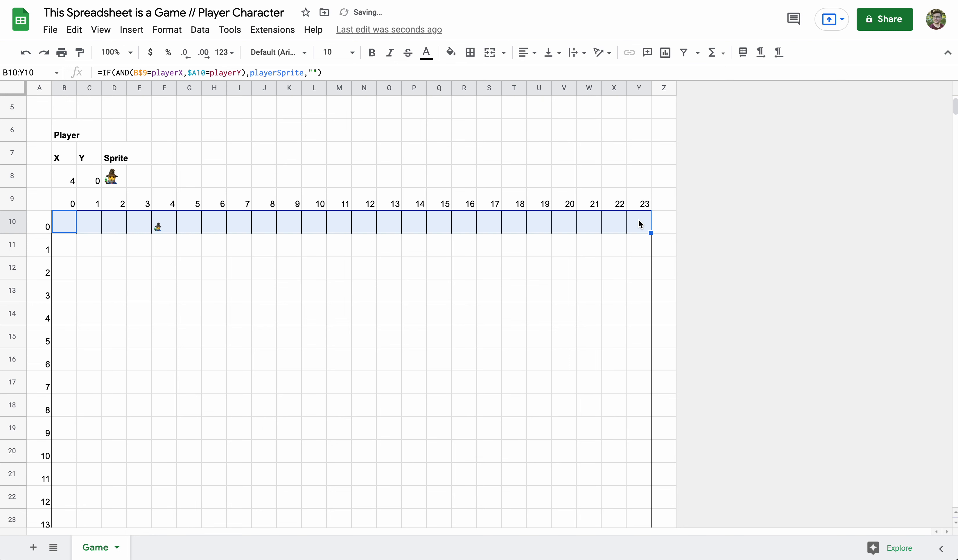
{"action": "left_click", "coordinate": [168, 230]}
{"action": "left_click_drag", "start_coordinate": [70, 222], "coordinate": [635, 333]}
{"action": "scroll", "coordinate": [635, 334], "scroll_direction": "up", "scroll_amount": 5}
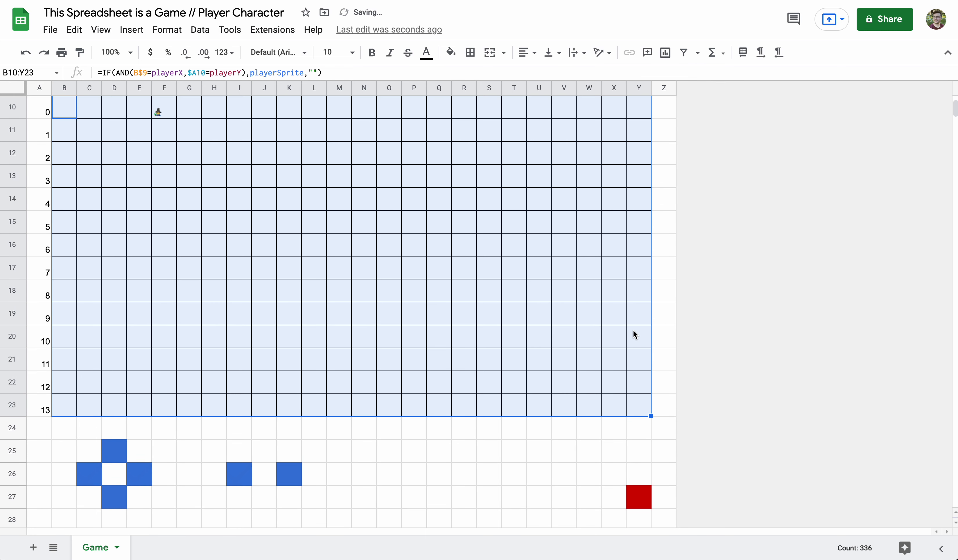
Step: Clear all borders from the play area B10:Y23 and give it only an outer border
{"action": "left_click", "coordinate": [471, 55]}
{"action": "left_click", "coordinate": [543, 96]}
{"action": "left_click", "coordinate": [544, 77]}
{"action": "left_click", "coordinate": [717, 200]}
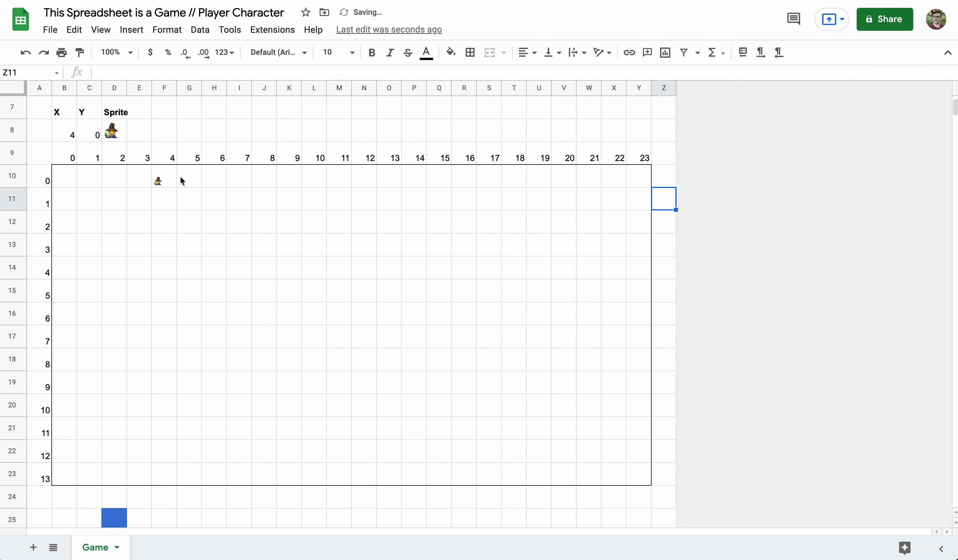
Step: Set the play area B10:Y23 to font size 18 with centred horizontal and middle vertical alignment
{"action": "left_click_drag", "start_coordinate": [63, 173], "coordinate": [640, 471]}
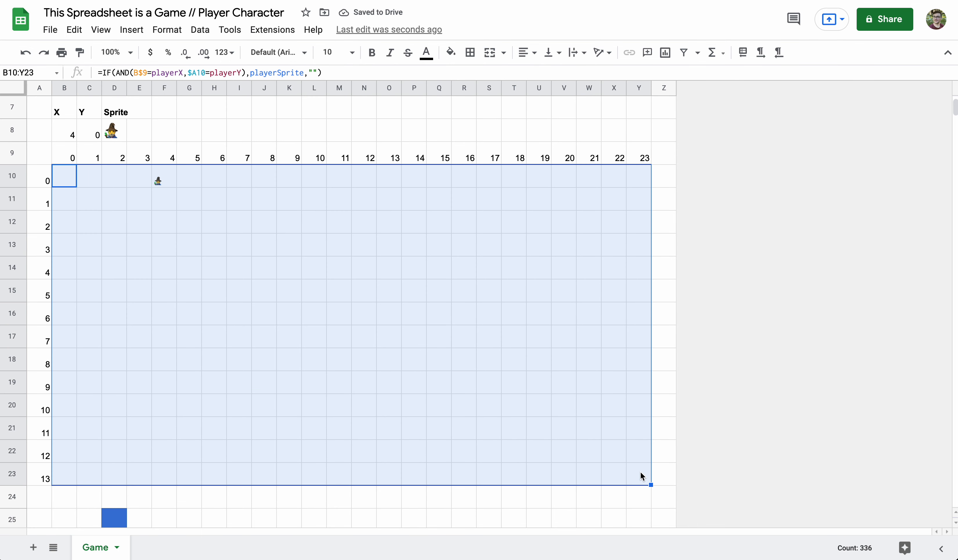
{"action": "left_click", "coordinate": [351, 53]}
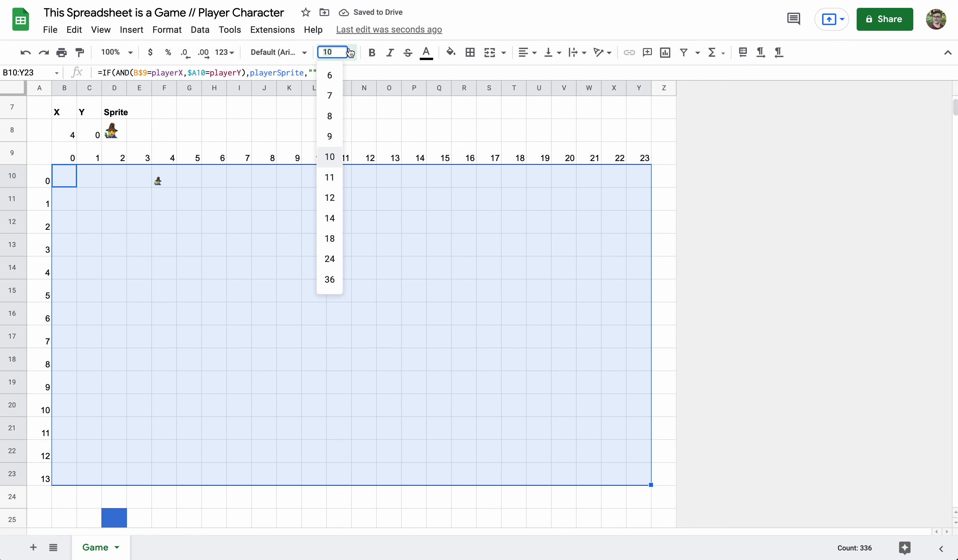
{"action": "left_click", "coordinate": [332, 241]}
{"action": "left_click", "coordinate": [527, 52]}
{"action": "left_click", "coordinate": [538, 74]}
{"action": "left_click", "coordinate": [554, 53]}
{"action": "left_click", "coordinate": [562, 75]}
{"action": "left_click", "coordinate": [368, 246]}
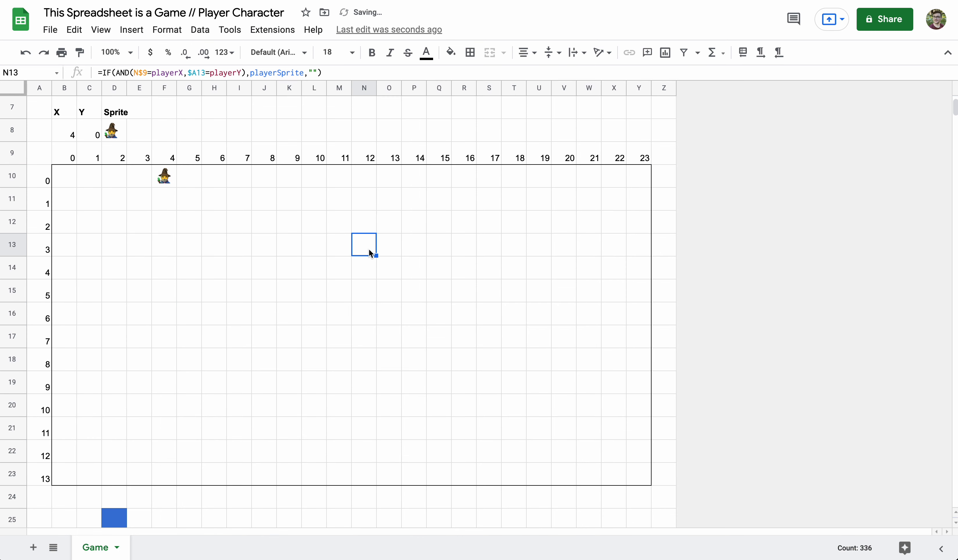
Step: Test moving the player sprite vertically and horizontally with the four blue direction cells below the play area
{"action": "scroll", "coordinate": [178, 241], "scroll_direction": "down", "scroll_amount": 1}
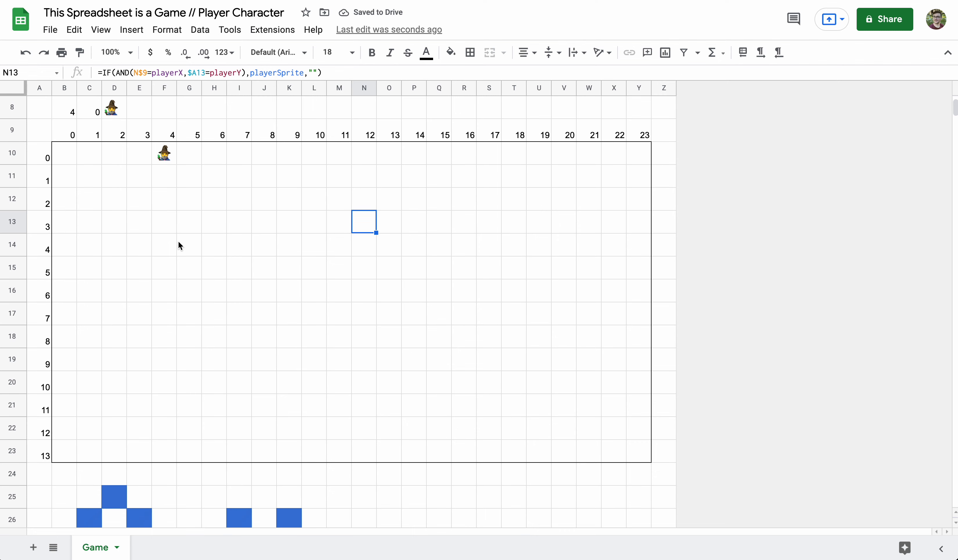
{"action": "scroll", "coordinate": [300, 210], "scroll_direction": "down", "scroll_amount": 1}
{"action": "scroll", "coordinate": [299, 210], "scroll_direction": "down", "scroll_amount": 2}
{"action": "scroll", "coordinate": [300, 209], "scroll_direction": "up", "scroll_amount": 3}
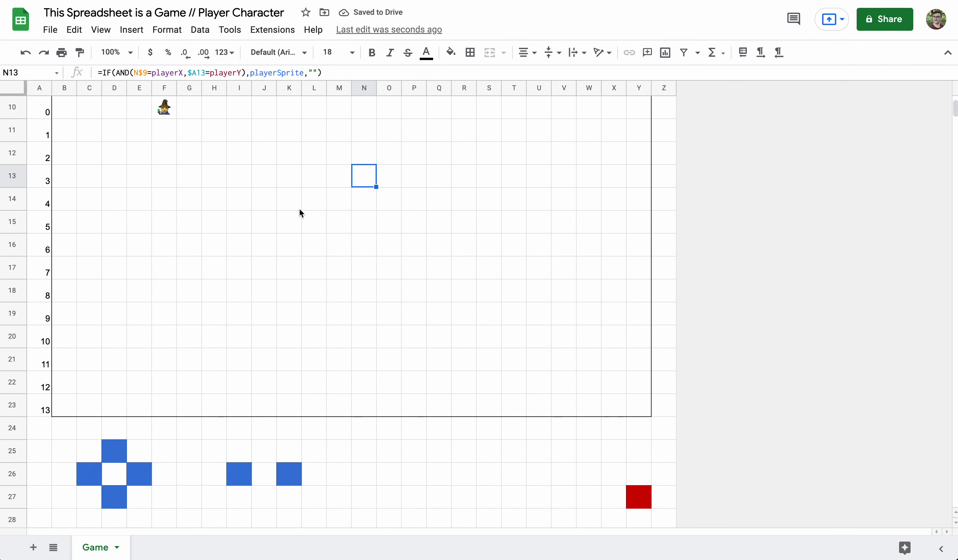
{"action": "scroll", "coordinate": [299, 210], "scroll_direction": "down", "scroll_amount": 1}
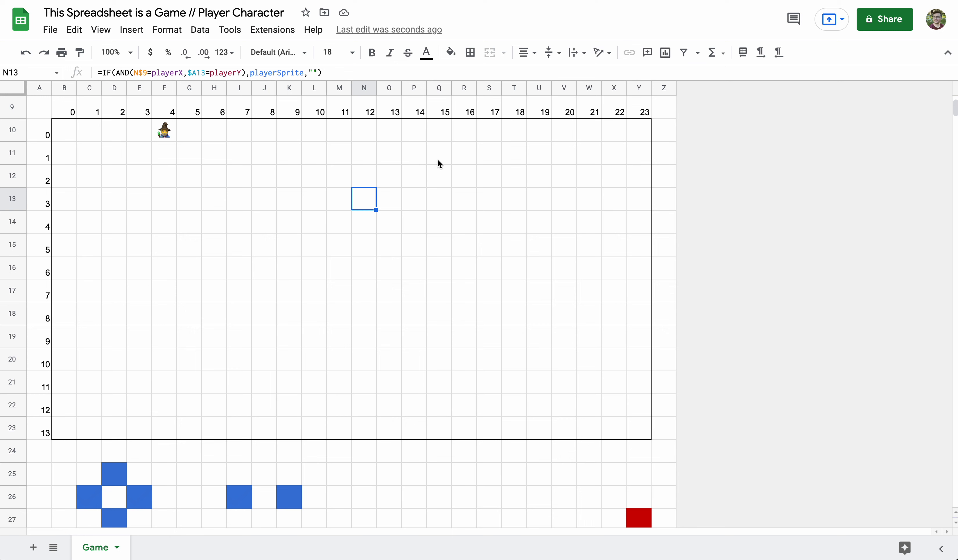
{"action": "left_click", "coordinate": [116, 480]}
{"action": "left_click", "coordinate": [114, 520]}
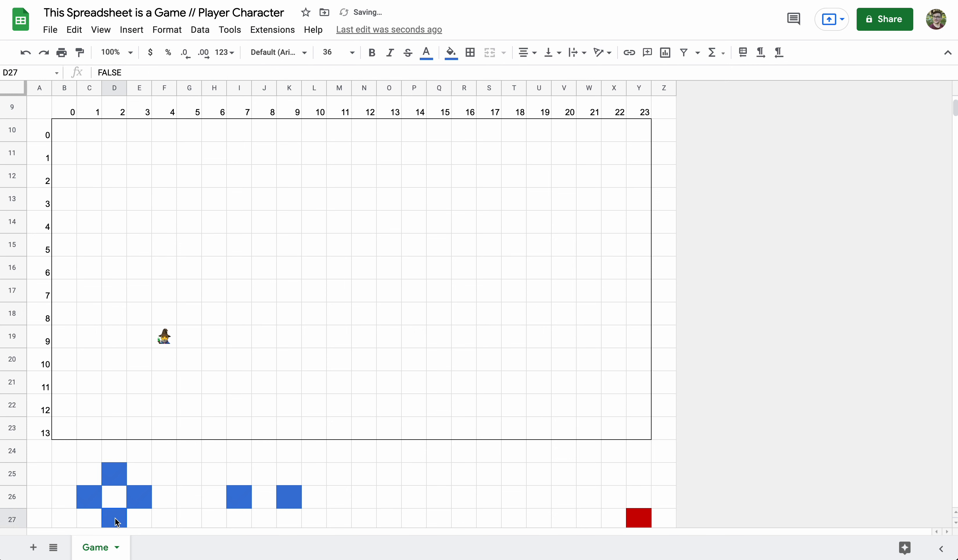
{"action": "left_click", "coordinate": [149, 499]}
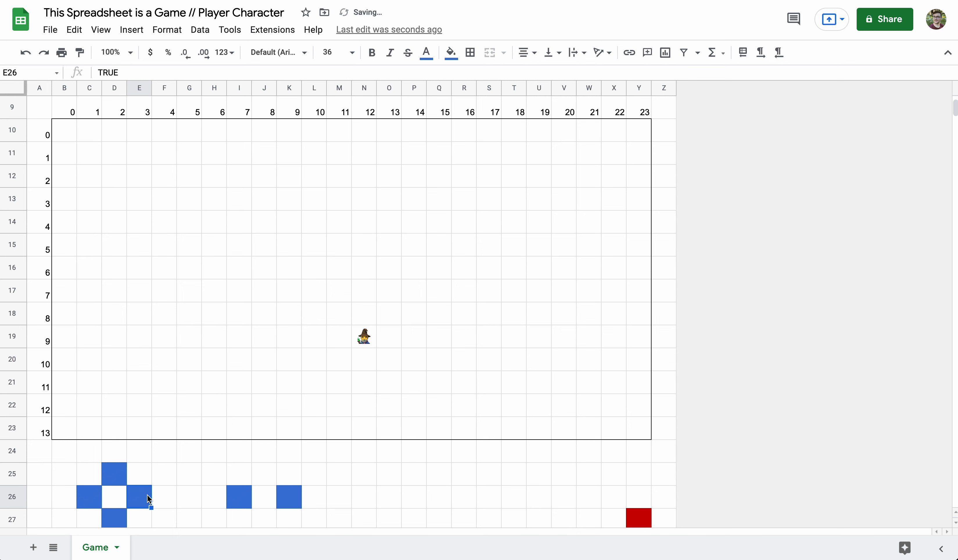
{"action": "left_click", "coordinate": [84, 505]}
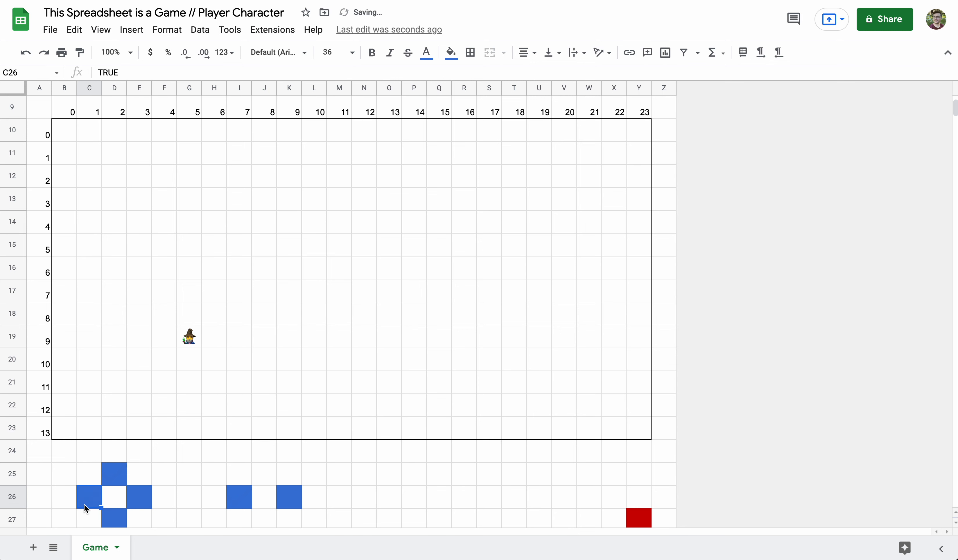
{"action": "left_click", "coordinate": [119, 477]}
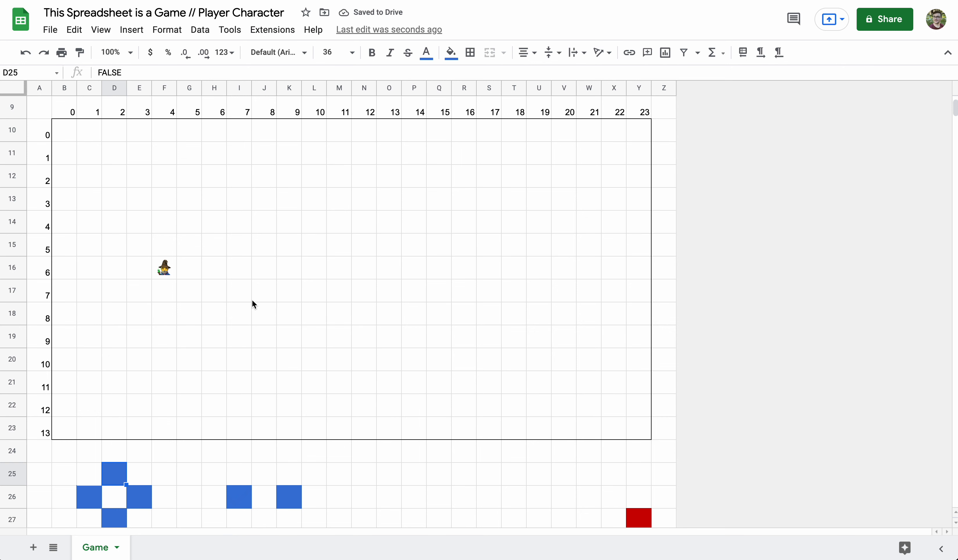
Step: Reset the player with the red cell Y27, and test moving the sprite right and down
{"action": "left_click", "coordinate": [641, 522]}
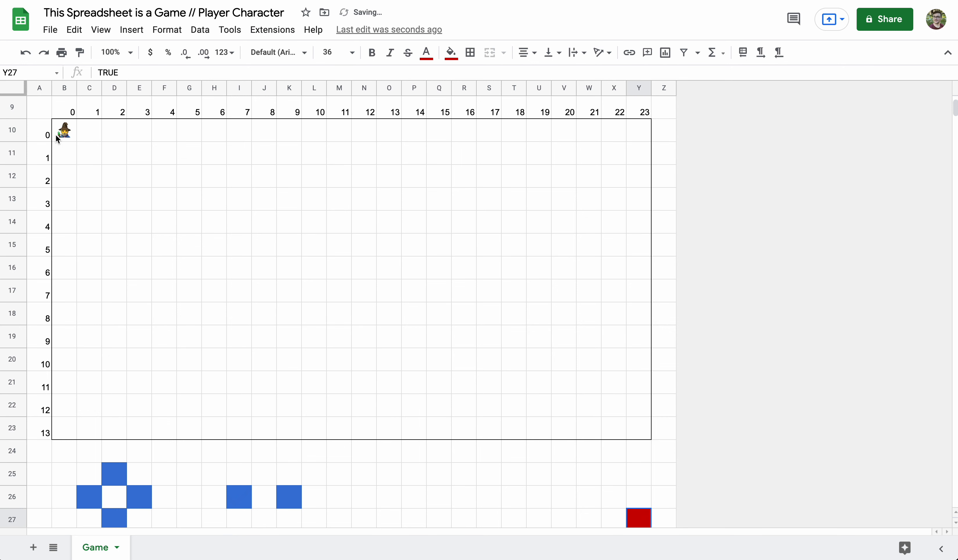
{"action": "left_click", "coordinate": [138, 505]}
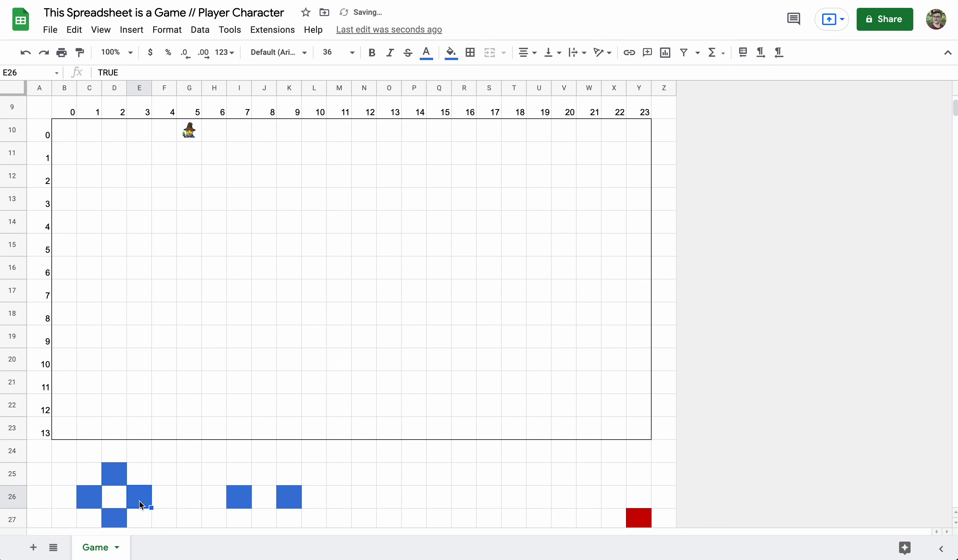
{"action": "left_click", "coordinate": [119, 523]}
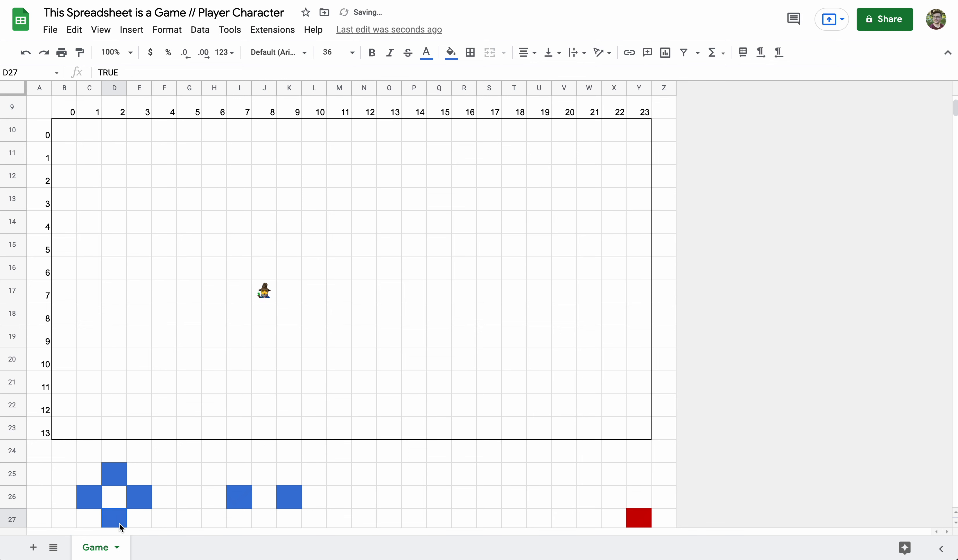